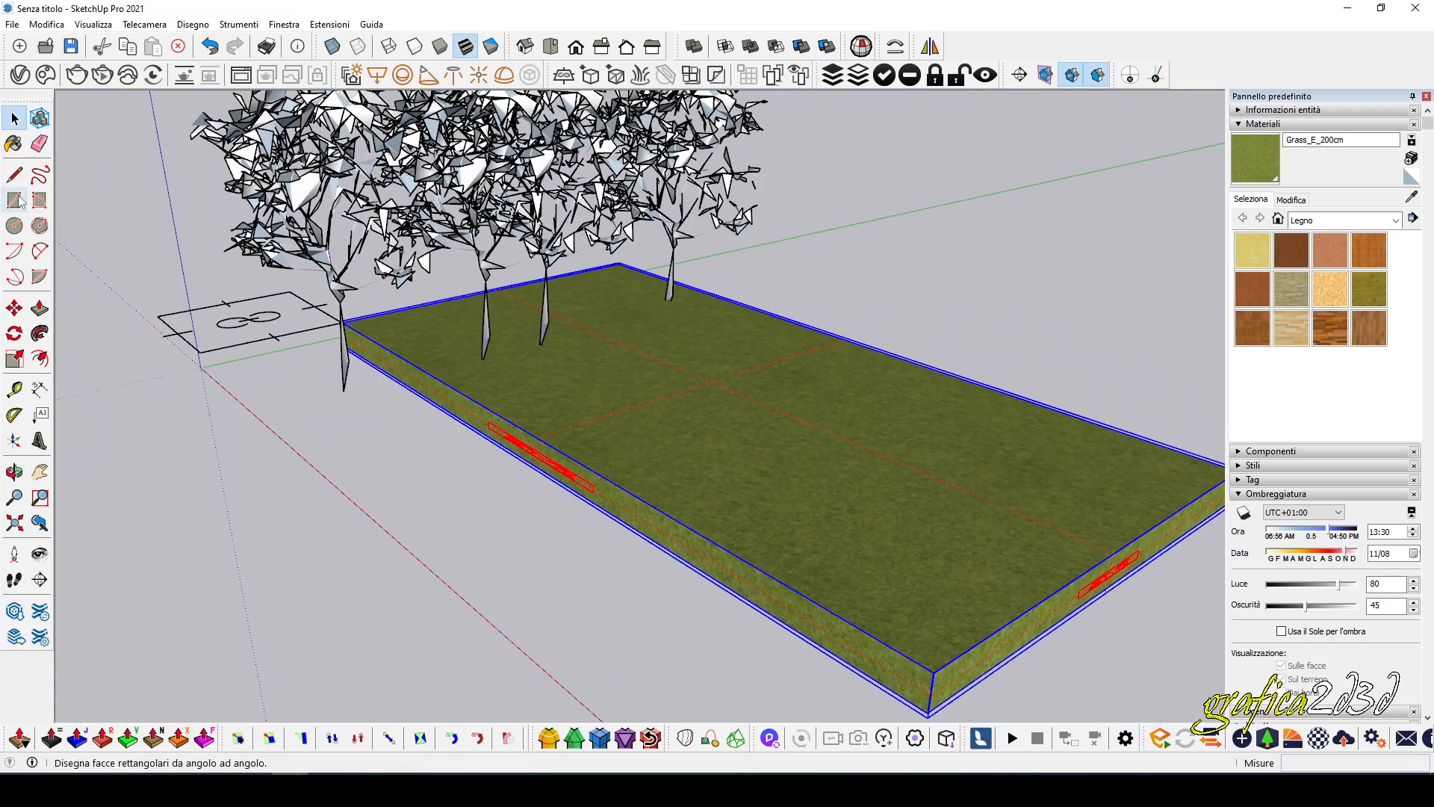
# Draw a rectangle about 1.57 by 1.32 m on the grass base and extrude it upward about 0.09 m.
pyautogui.scroll(3, 687, 359)
pyautogui.click(532, 337)
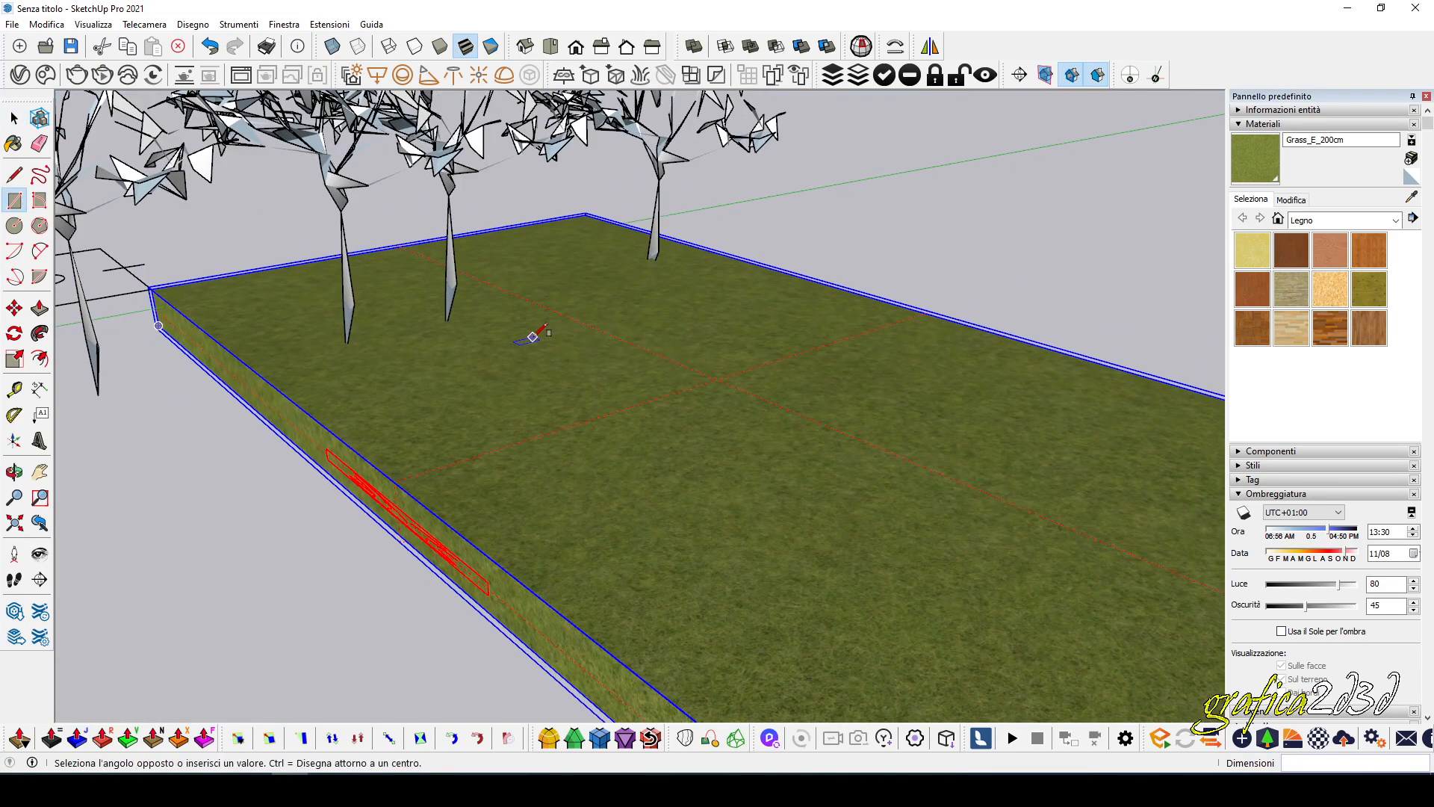
pyautogui.click(956, 365)
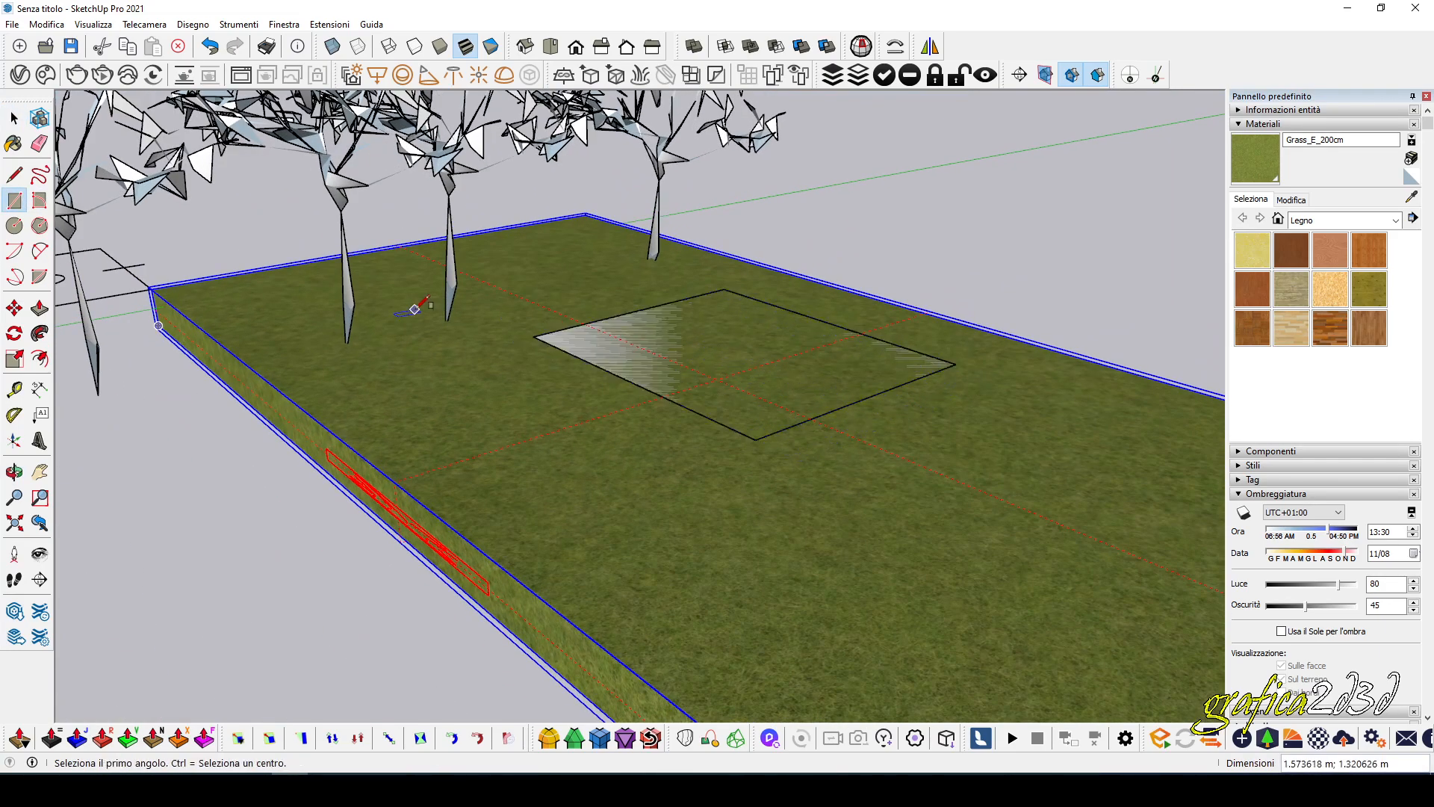
pyautogui.click(39, 310)
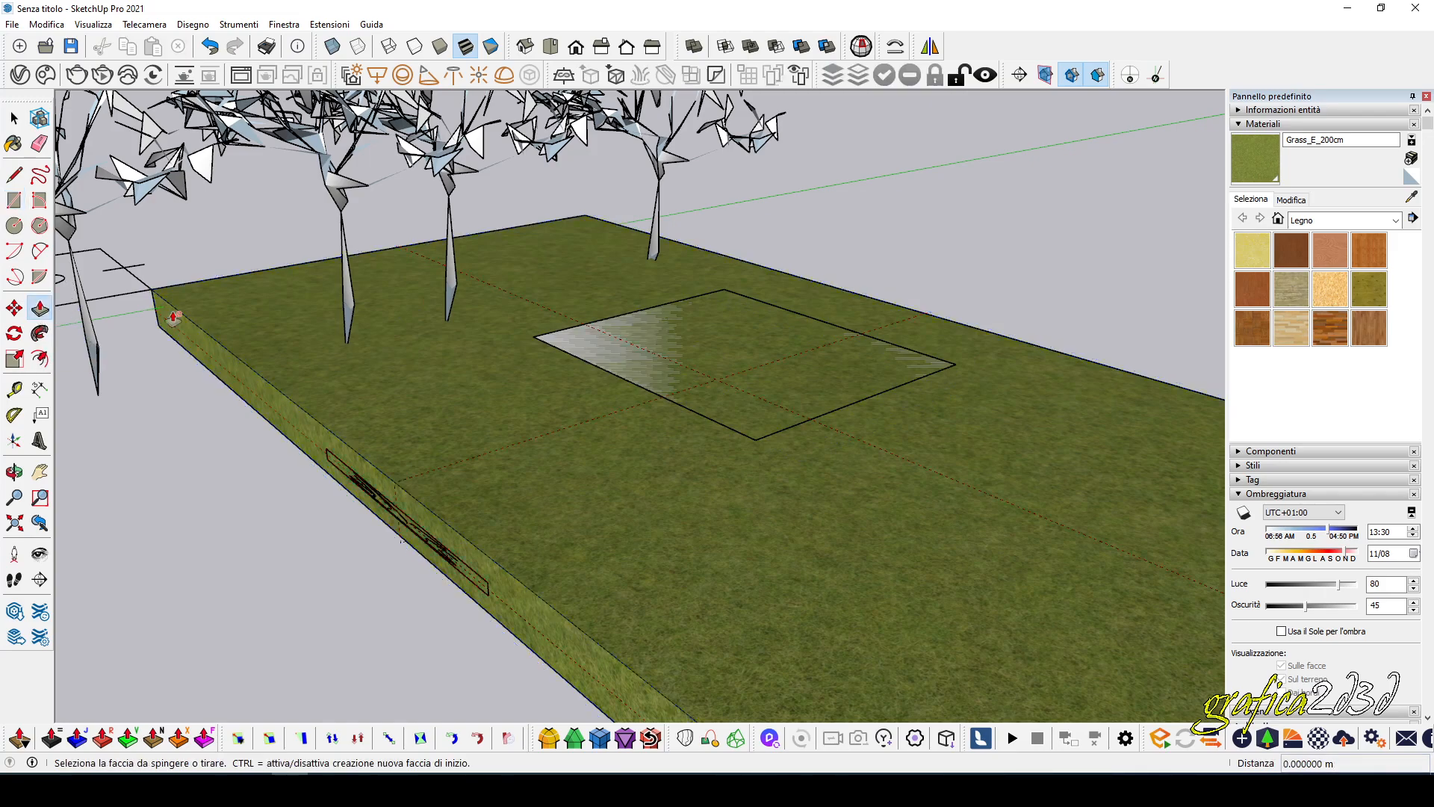
pyautogui.click(663, 364)
pyautogui.click(669, 349)
pyautogui.moveTo(739, 344); pyautogui.dragTo(744, 369, button='middle')
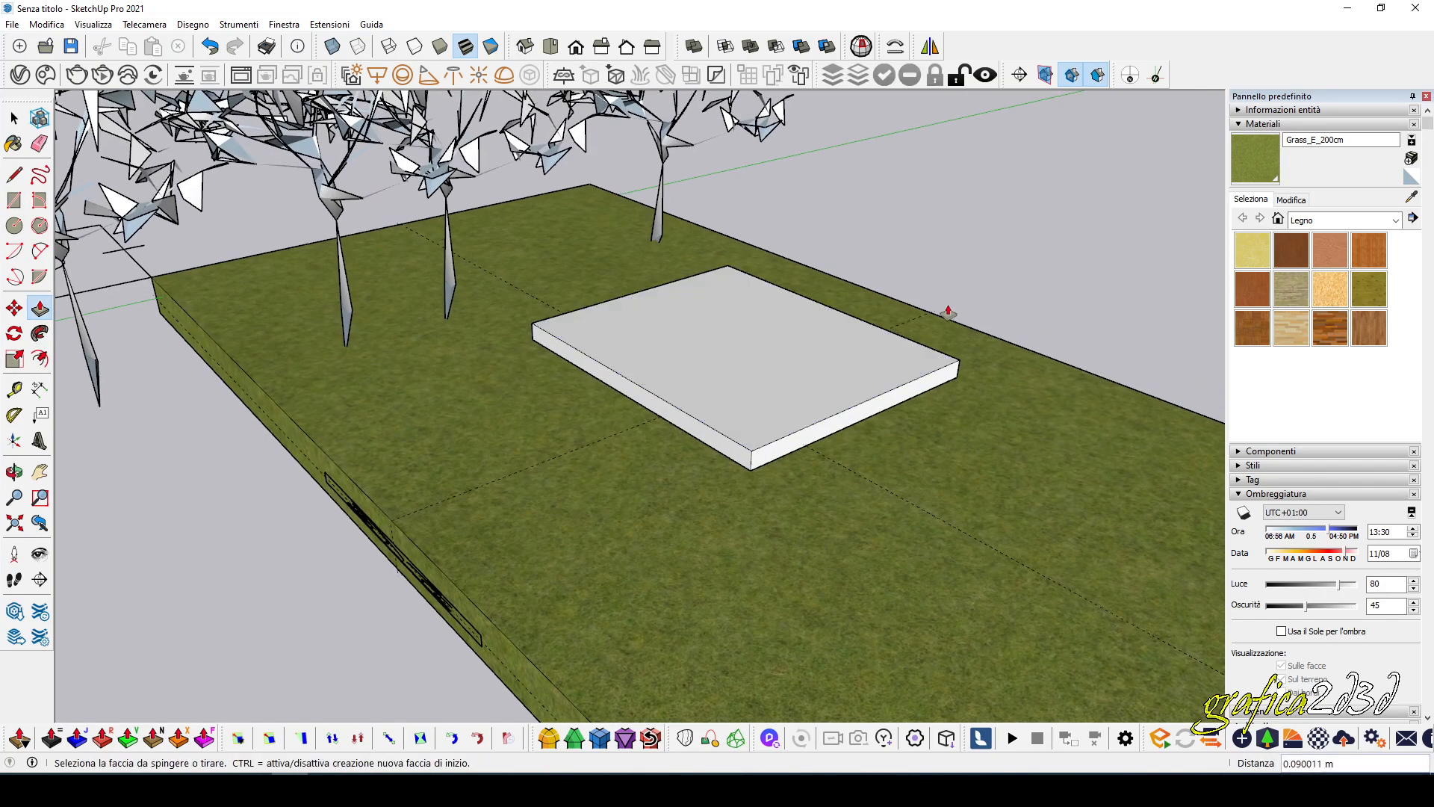
# Offset the slab's top outline inward by about 0.07 m to define the wall thickness.
pyautogui.scroll(2, 943, 314)
pyautogui.click(41, 358)
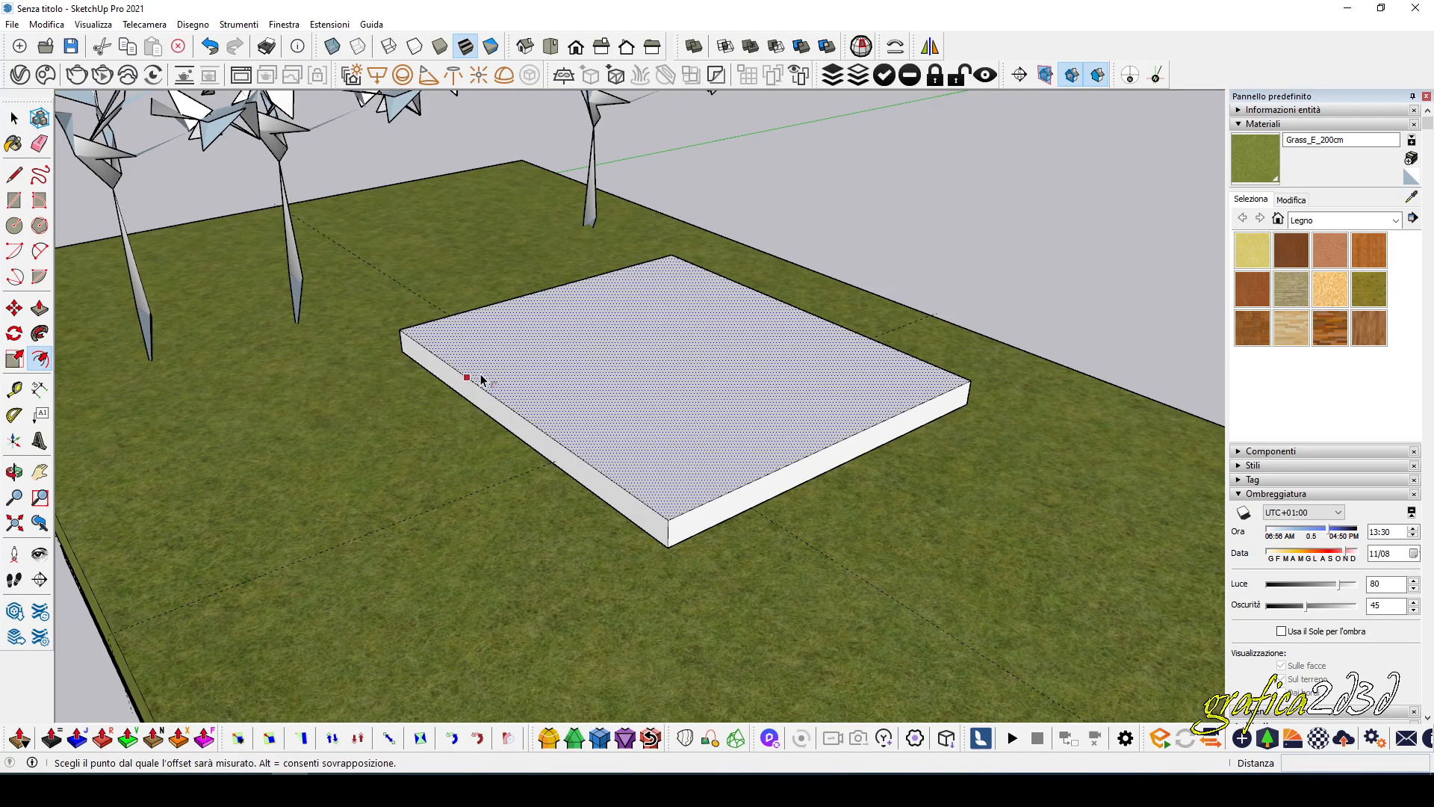
pyautogui.click(466, 377)
pyautogui.click(485, 377)
# Extrude the border ring of the slab upward to form the building's four walls.
pyautogui.click(40, 309)
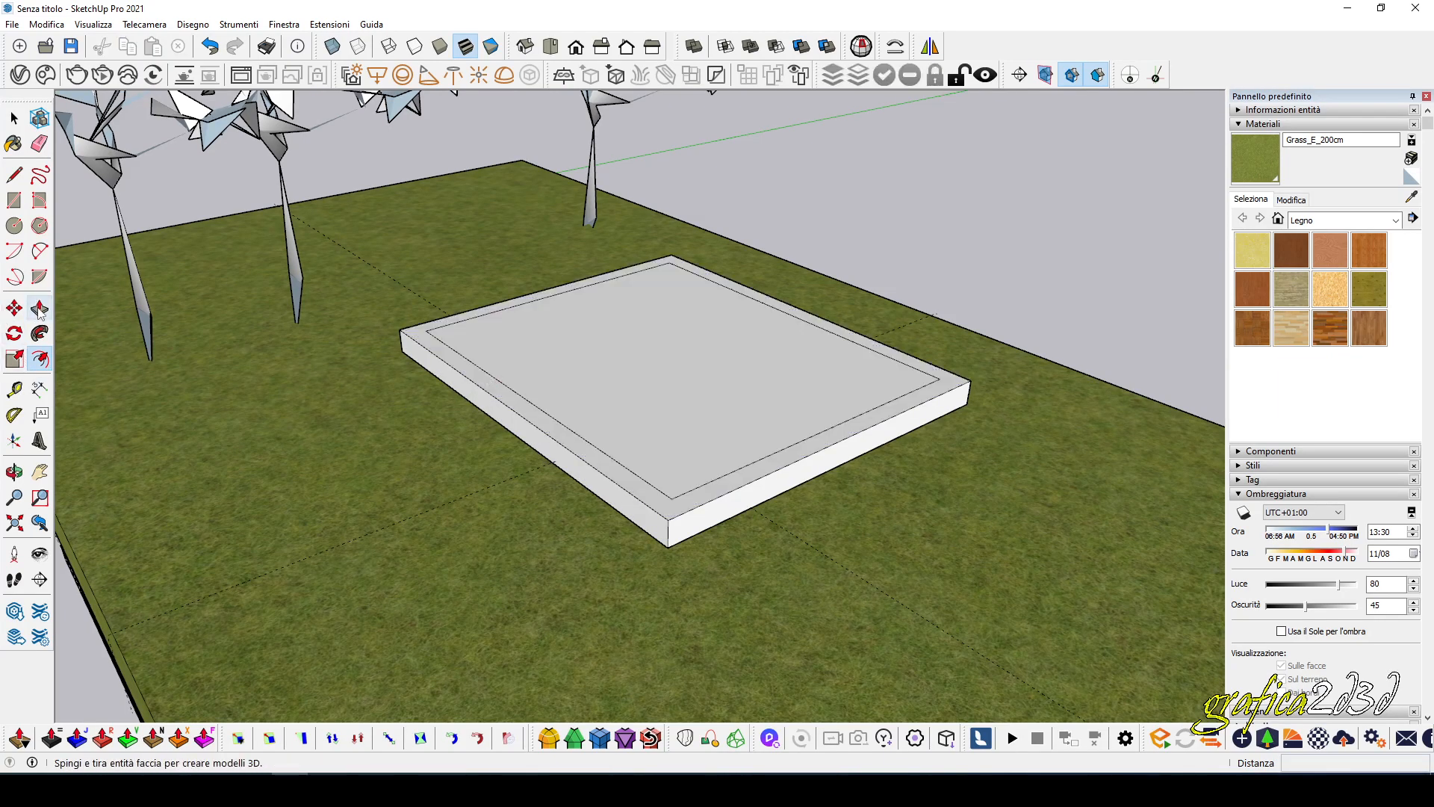
pyautogui.click(412, 337)
pyautogui.click(448, 116)
pyautogui.scroll(-2, 431, 427)
pyautogui.moveTo(431, 429); pyautogui.dragTo(394, 486, button='middle')
pyautogui.press('space')
# Draw a window rectangle about 0.52 by 0.44 m on the inner face of a long wall.
pyautogui.moveTo(406, 322); pyautogui.dragTo(608, 353, button='middle')
pyautogui.click(15, 200)
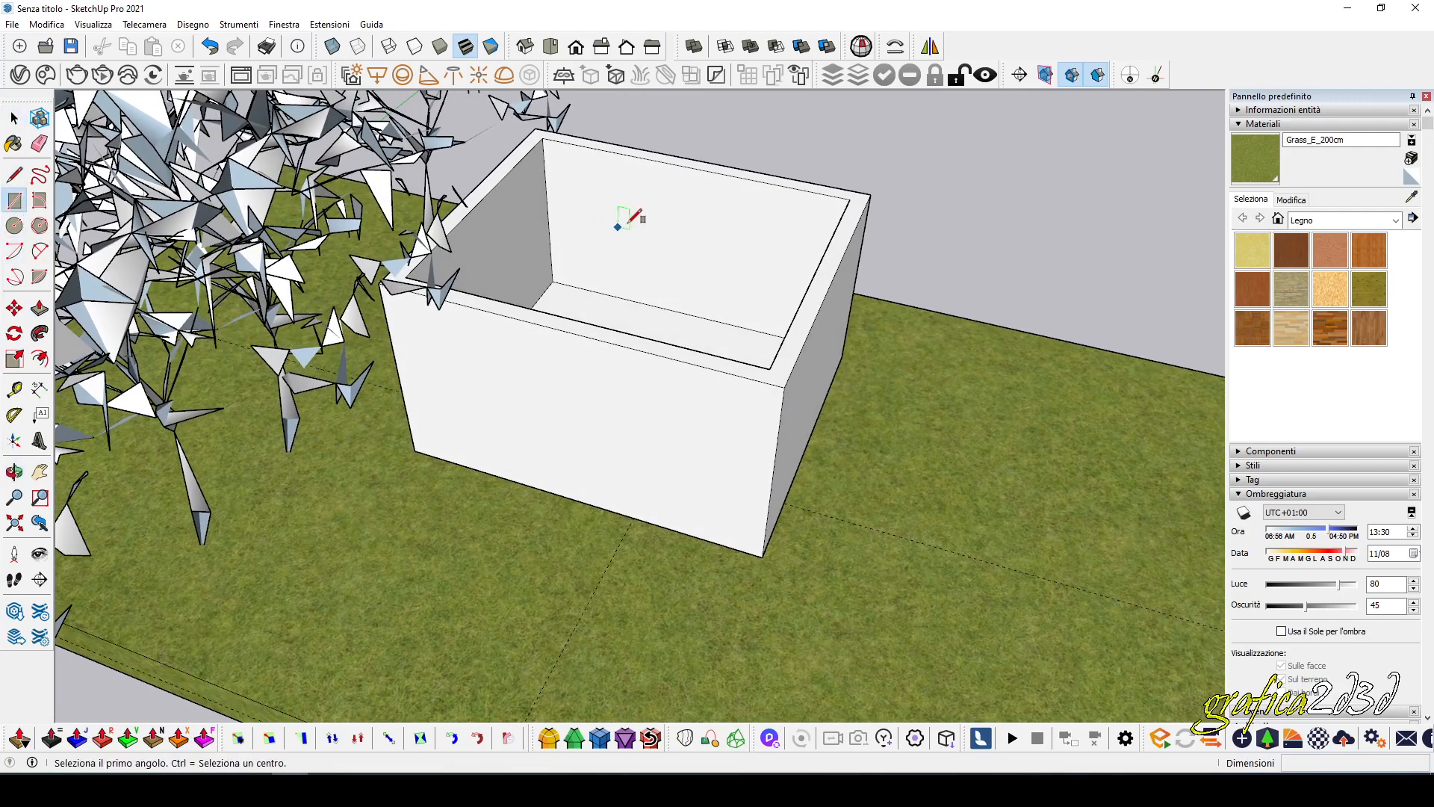
pyautogui.scroll(2, 625, 224)
pyautogui.click(659, 180)
pyautogui.click(764, 319)
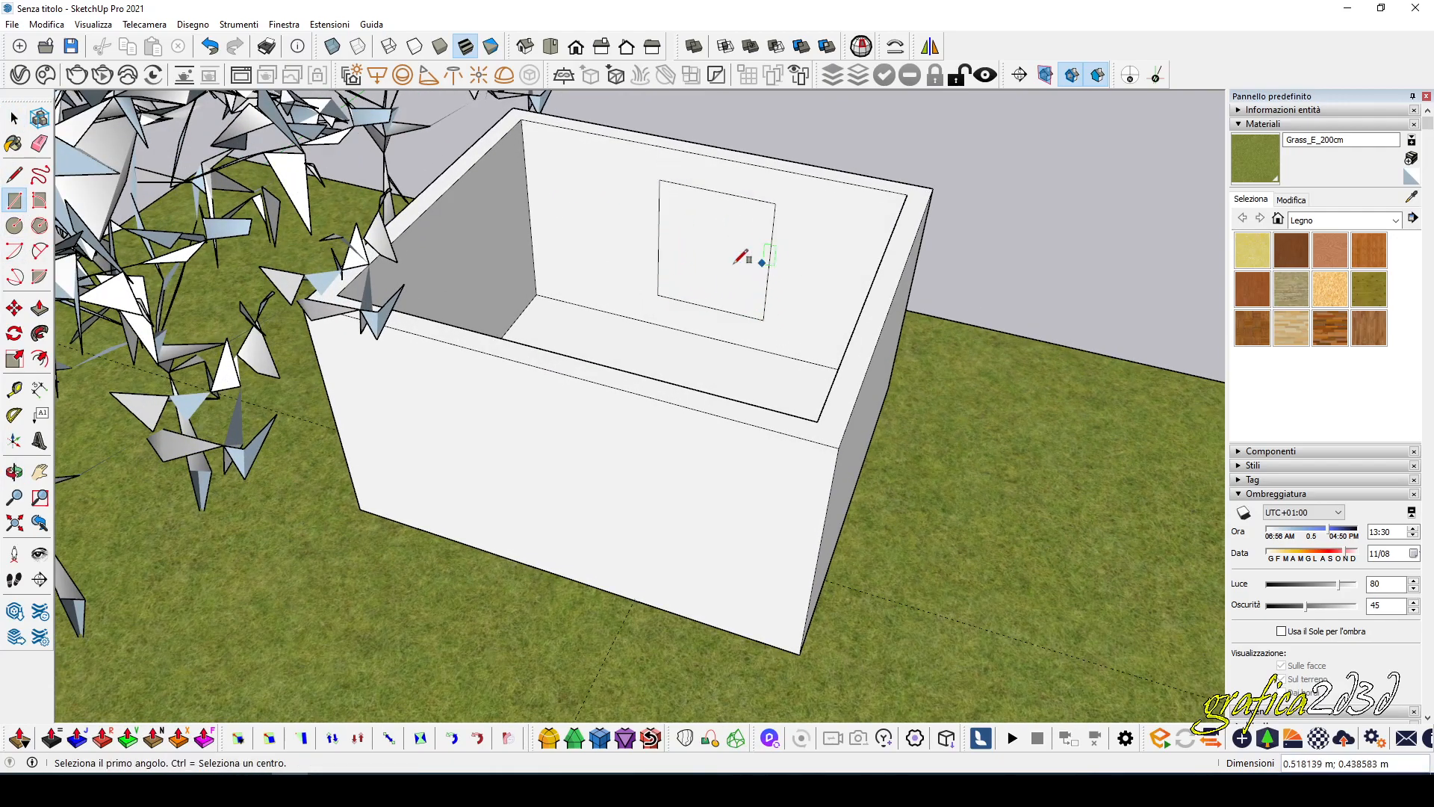
# Push the window rectangle about 0.07 m through the wall to cut the opening.
pyautogui.moveTo(759, 256); pyautogui.dragTo(322, 280, button='middle')
pyautogui.click(39, 308)
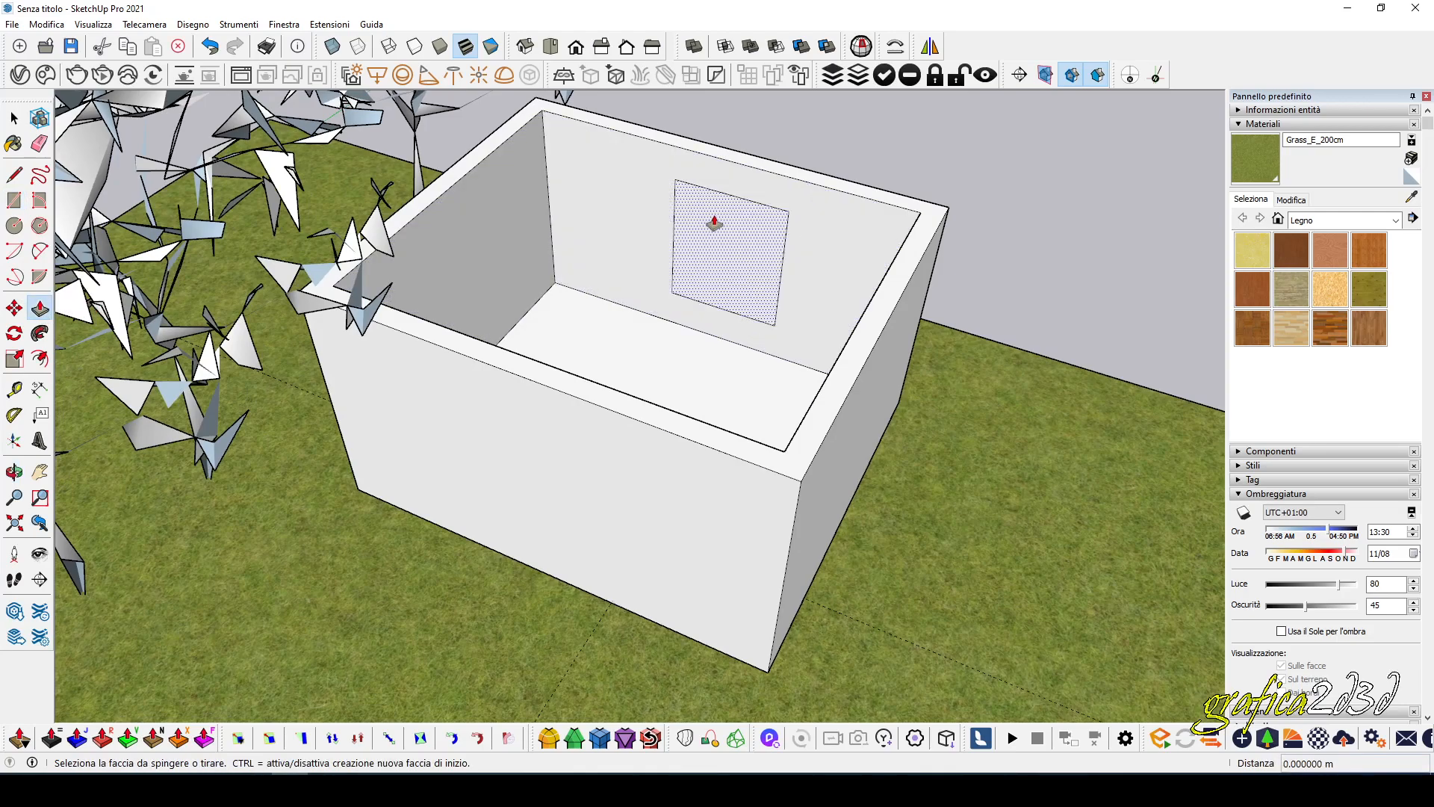
pyautogui.moveTo(704, 234); pyautogui.dragTo(745, 161)
pyautogui.click(745, 156)
pyautogui.moveTo(732, 249); pyautogui.dragTo(691, 254, button='middle')
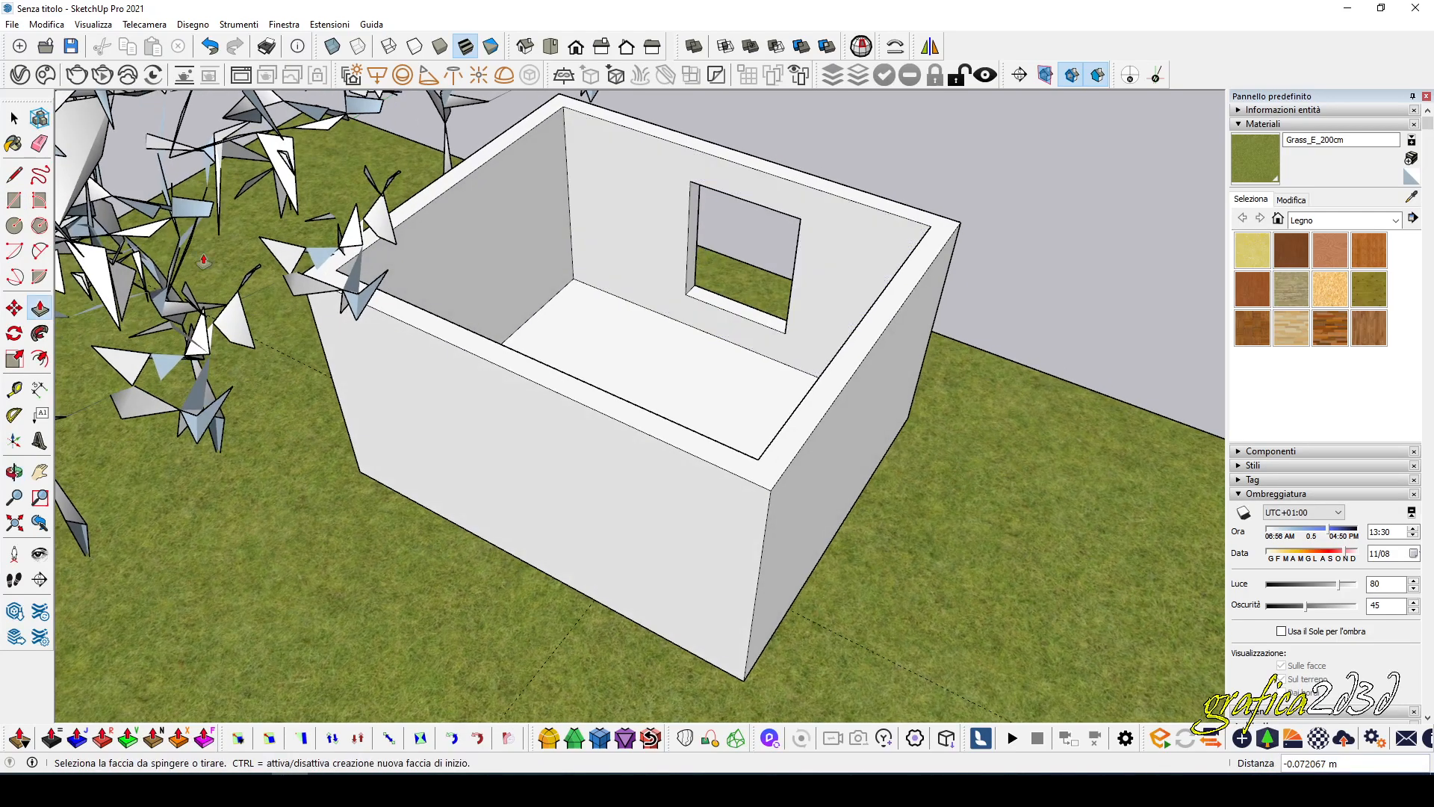
# Try to cover the tops of the walls with a rectangle about 1.57 by 1.32 m.
pyautogui.click(15, 199)
pyautogui.click(559, 93)
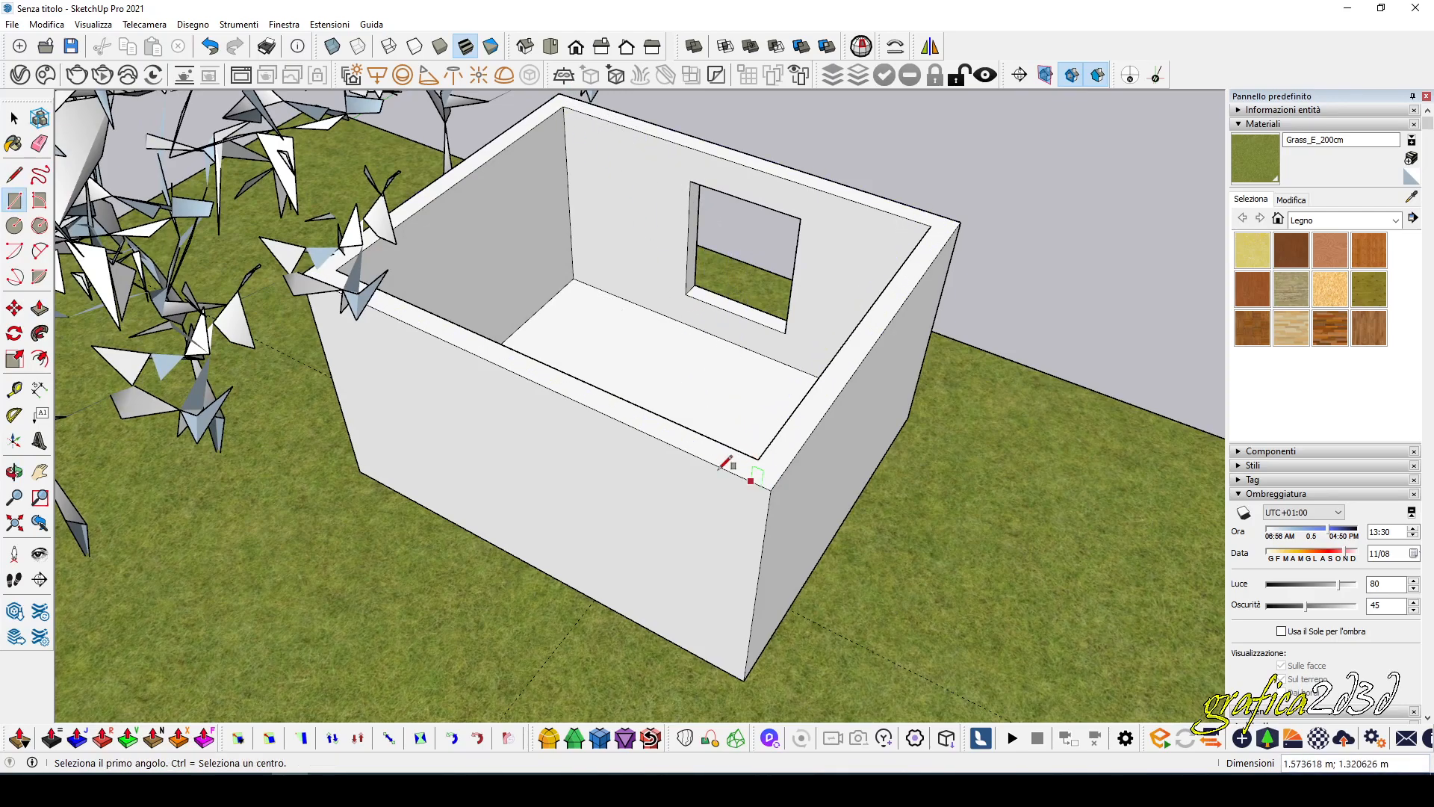
pyautogui.moveTo(514, 389); pyautogui.dragTo(507, 344, button='middle')
pyautogui.click(575, 111)
# Extrude the wall tops about 0.05 m as a separate band and extend its inner face about 1.18 m across to close the roof.
pyautogui.moveTo(758, 428); pyautogui.dragTo(681, 376, button='middle')
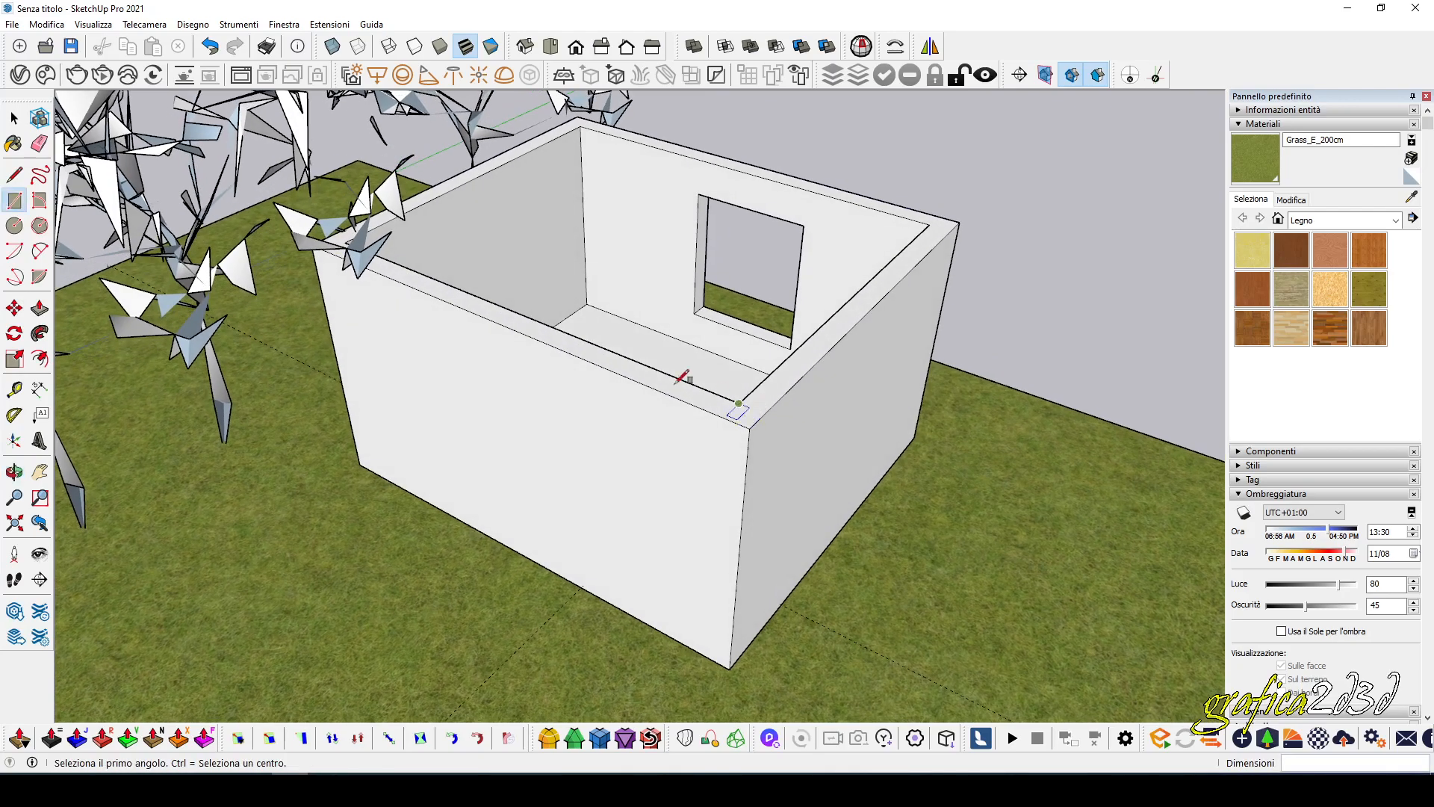
pyautogui.click(39, 308)
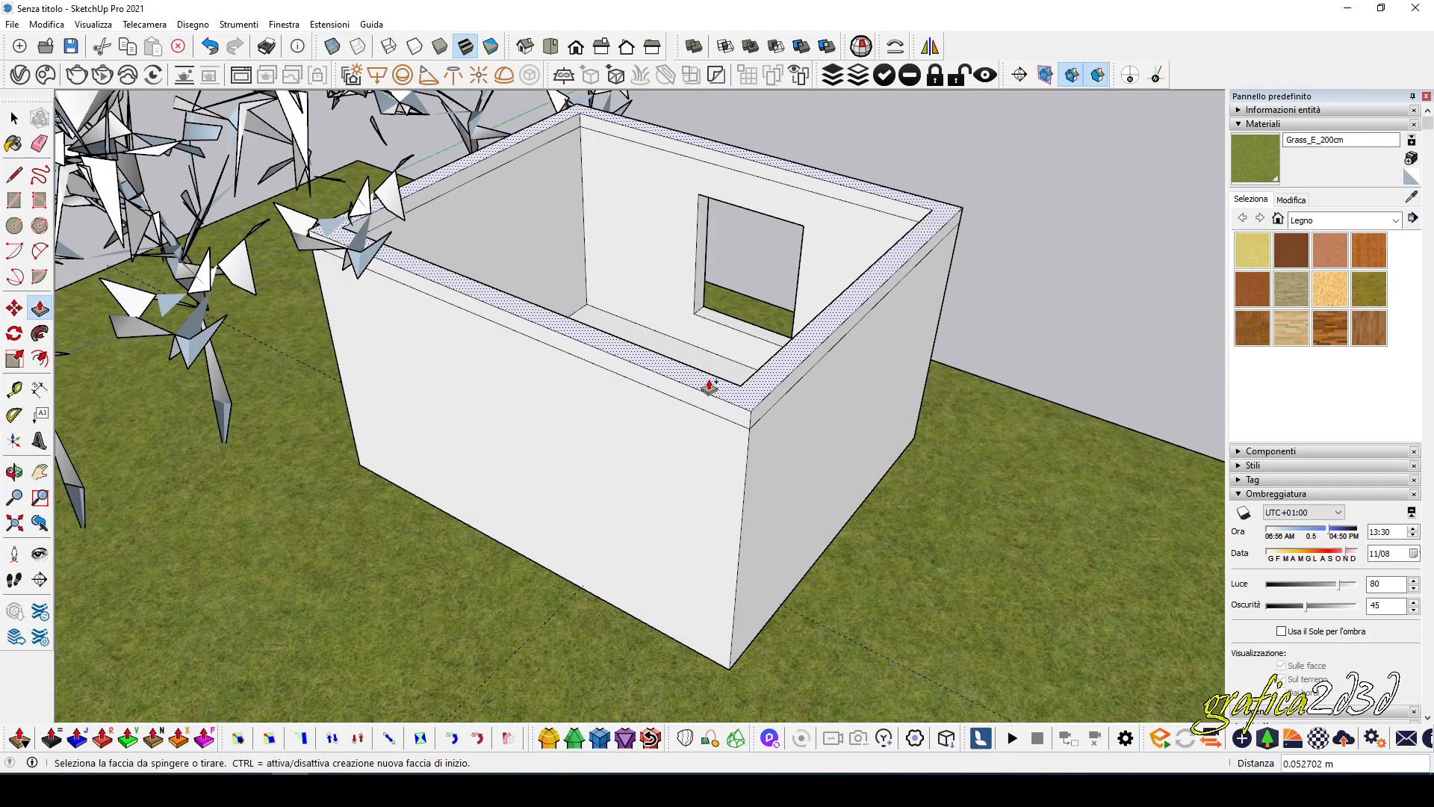
pyautogui.click(777, 181)
pyautogui.click(740, 393)
pyautogui.moveTo(739, 392); pyautogui.dragTo(778, 409, button='middle')
# Select all connected geometry of the building and make it a group.
pyautogui.click(14, 118)
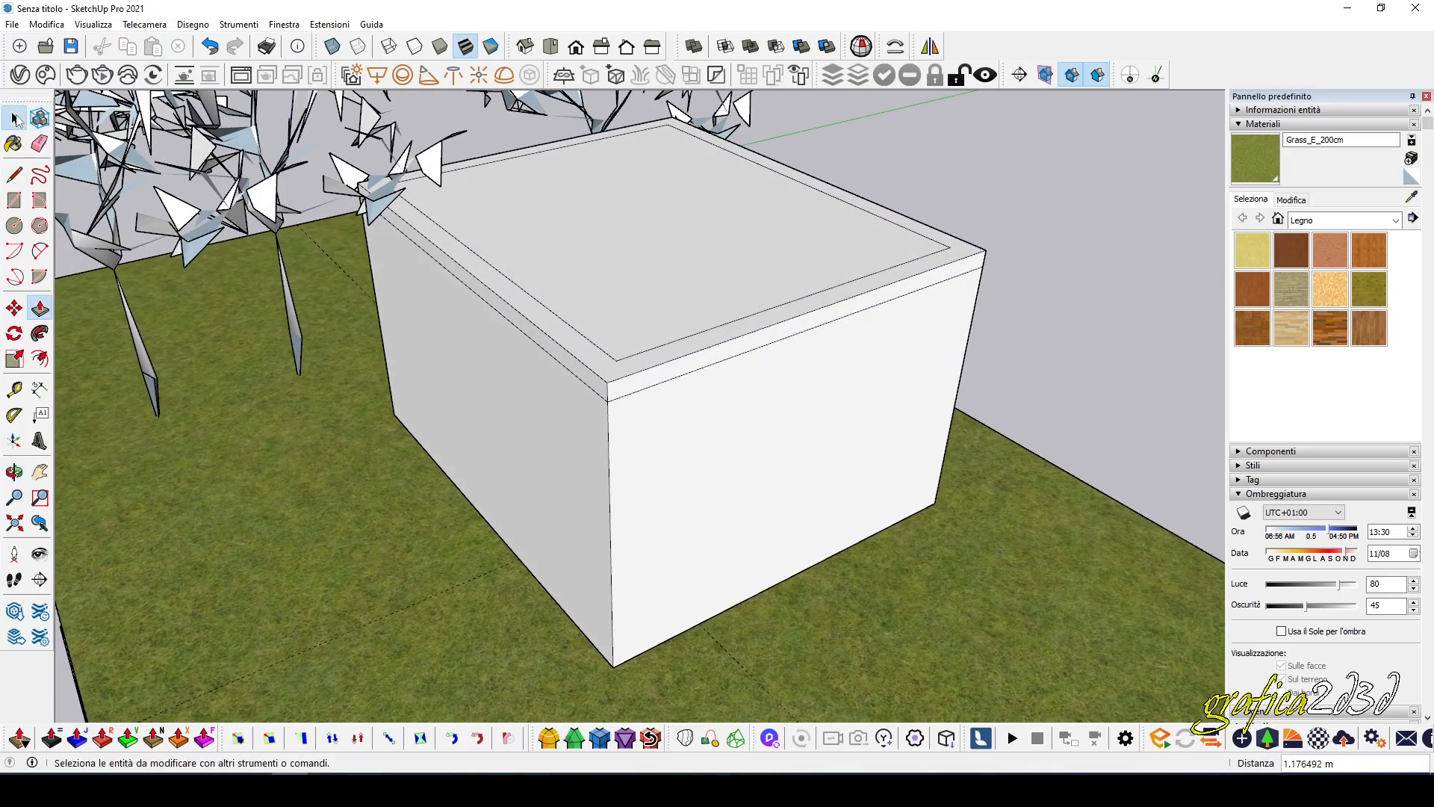
pyautogui.tripleClick(598, 217)
pyautogui.rightClick(597, 216)
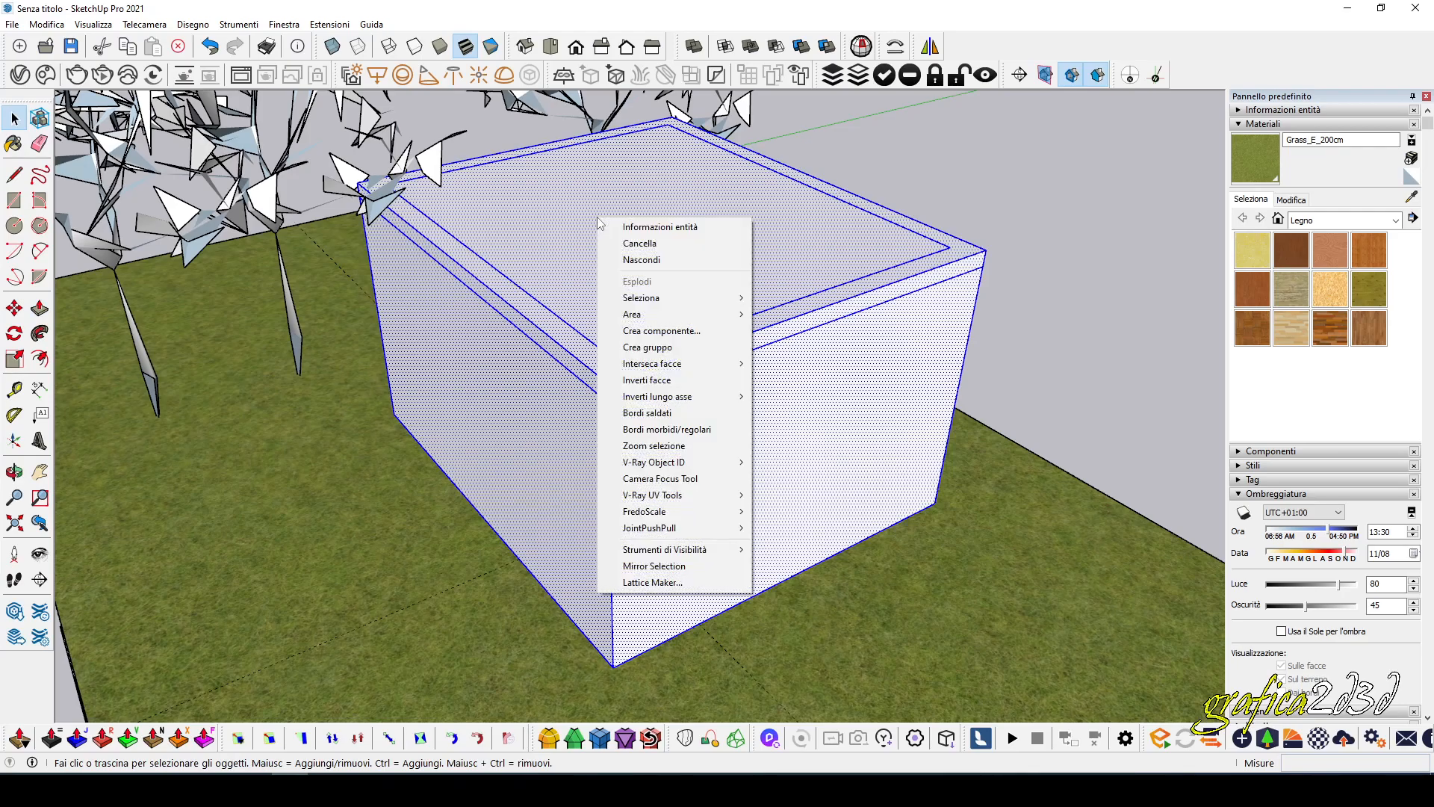
pyautogui.click(648, 347)
pyautogui.click(1067, 320)
pyautogui.moveTo(1069, 317); pyautogui.dragTo(475, 237, button='middle')
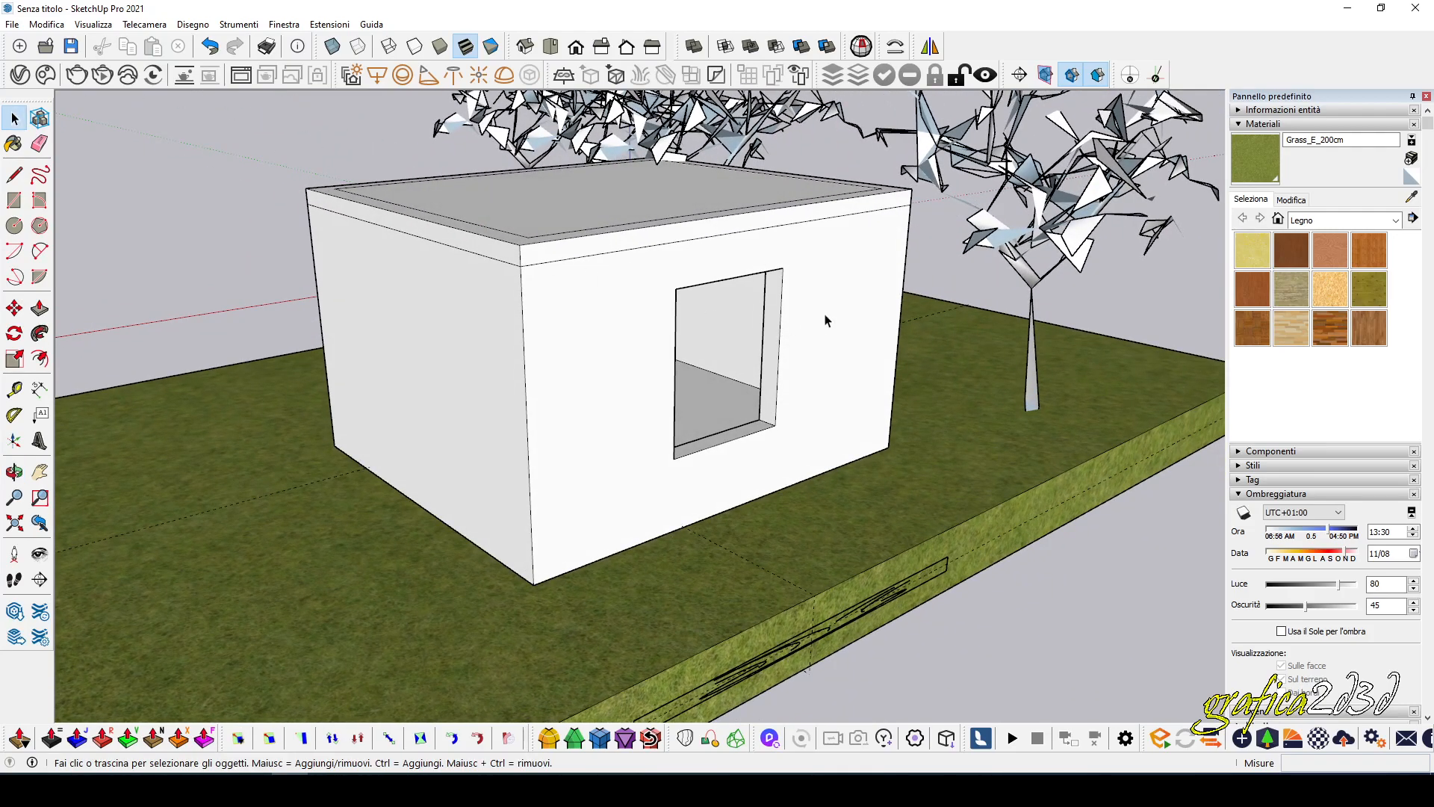
# Try to paint the building group with the Pavimento in legno scuro material.
pyautogui.click(1328, 329)
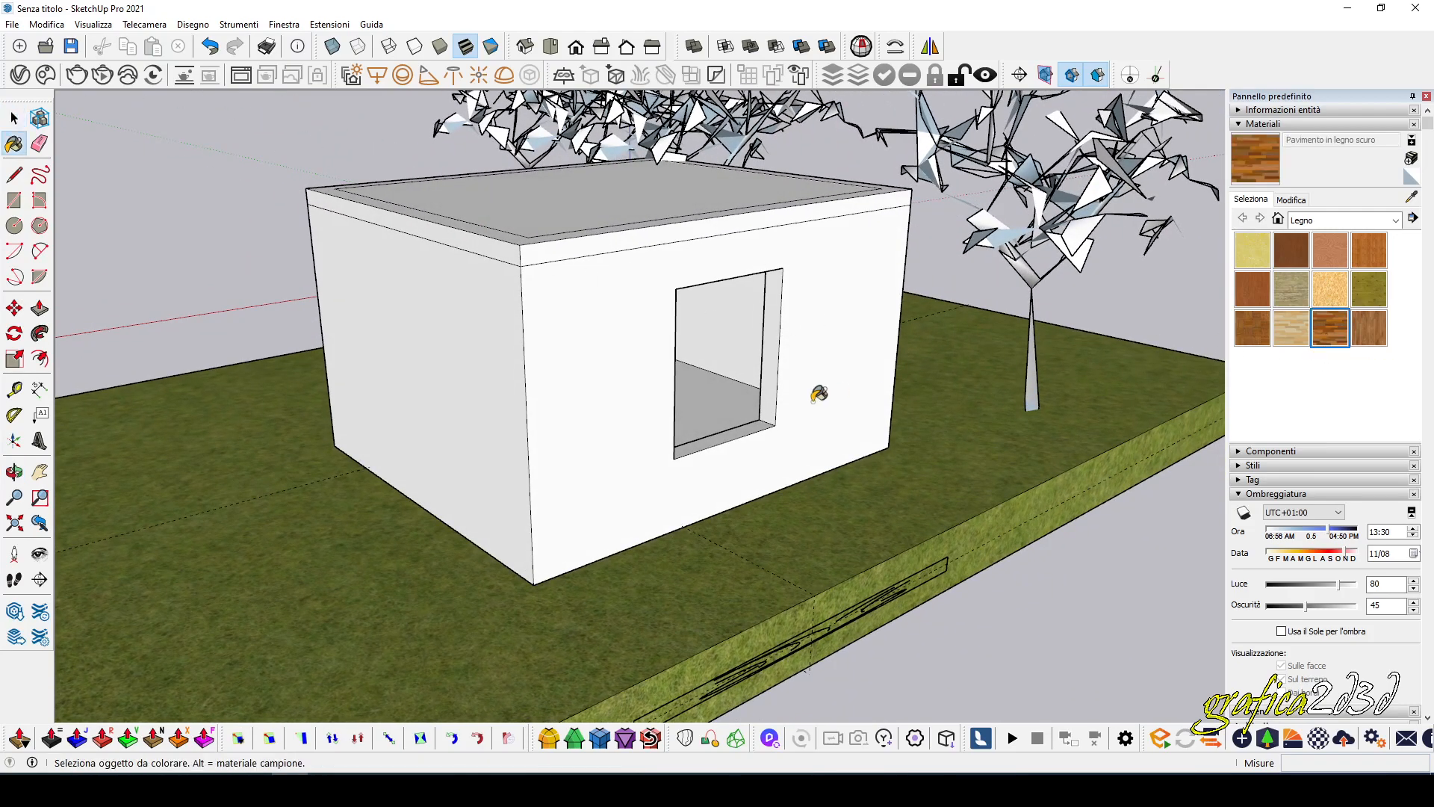
pyautogui.click(729, 383)
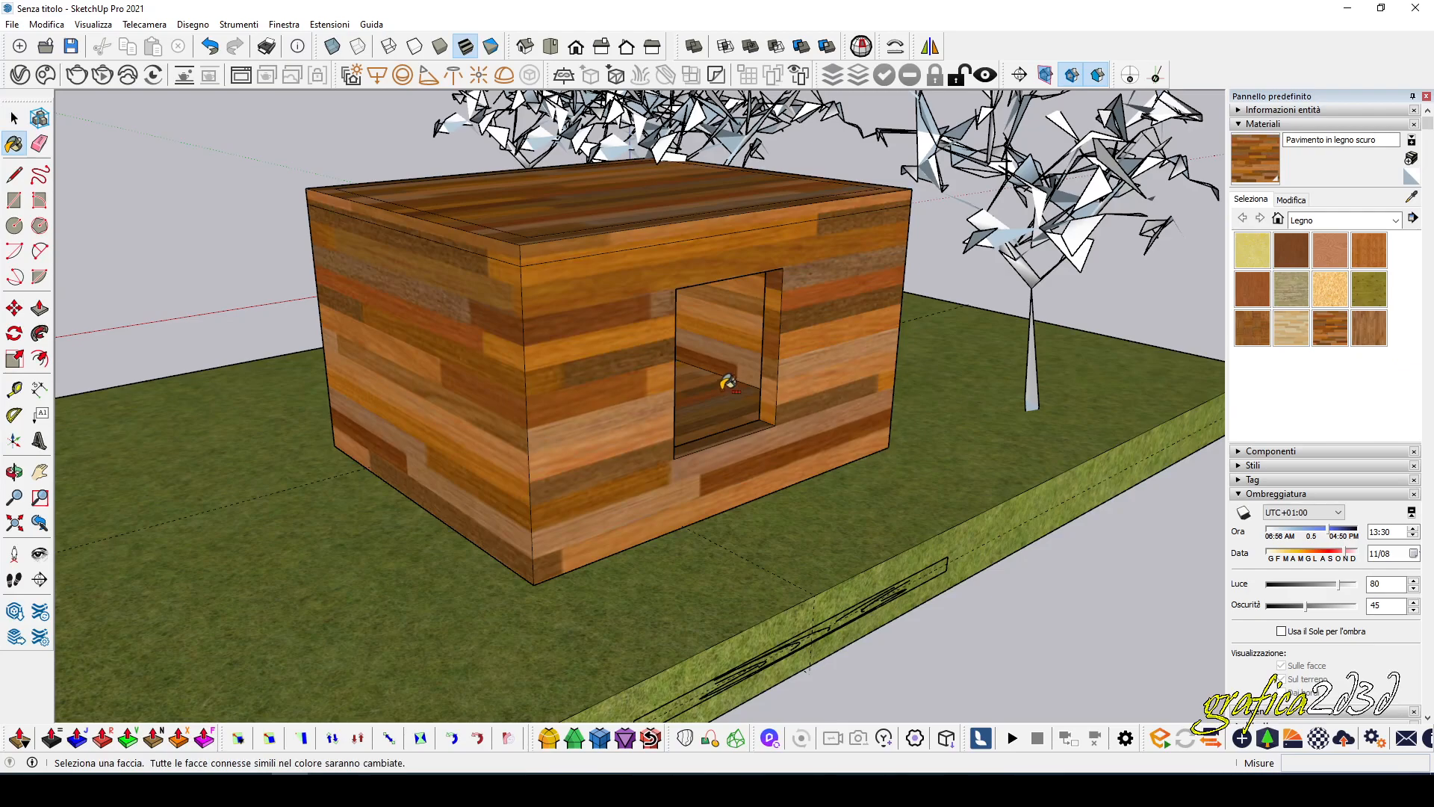
pyautogui.hotkey('ctrl', 'z')
# Open the building group for editing and paint its interior floor with Pavimento in legno scuro.
pyautogui.click(13, 117)
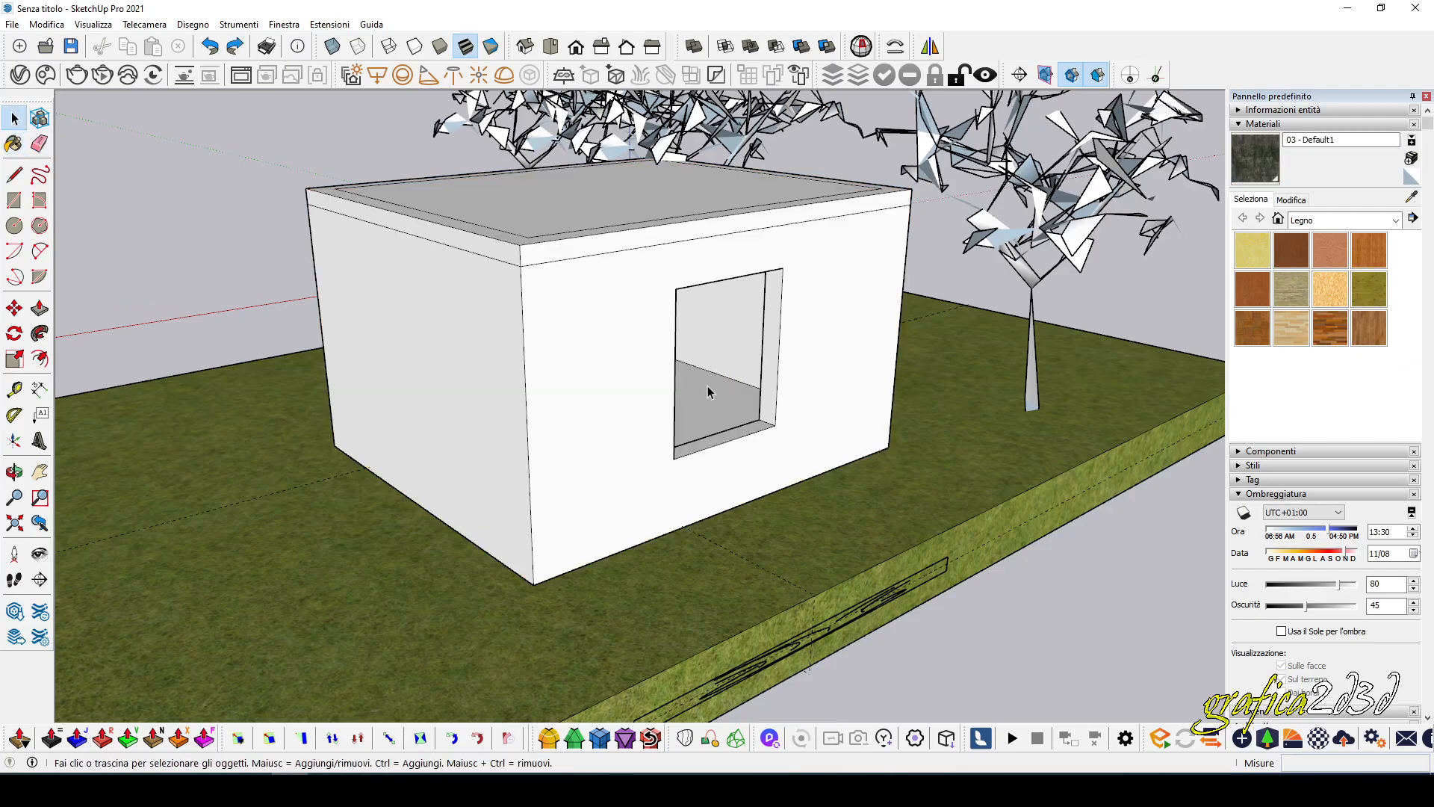
pyautogui.doubleClick(731, 399)
pyautogui.click(731, 398)
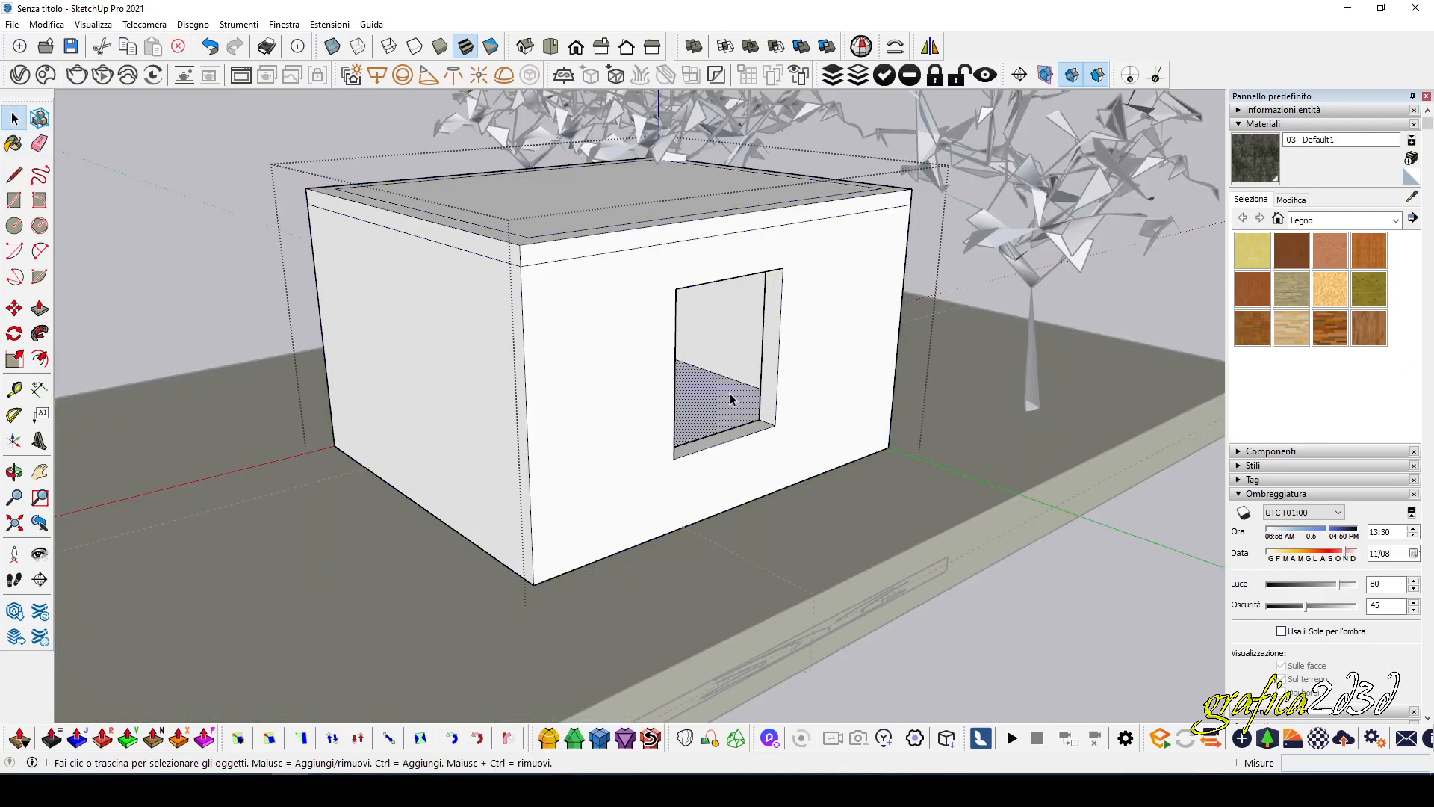
pyautogui.click(1329, 326)
pyautogui.click(738, 382)
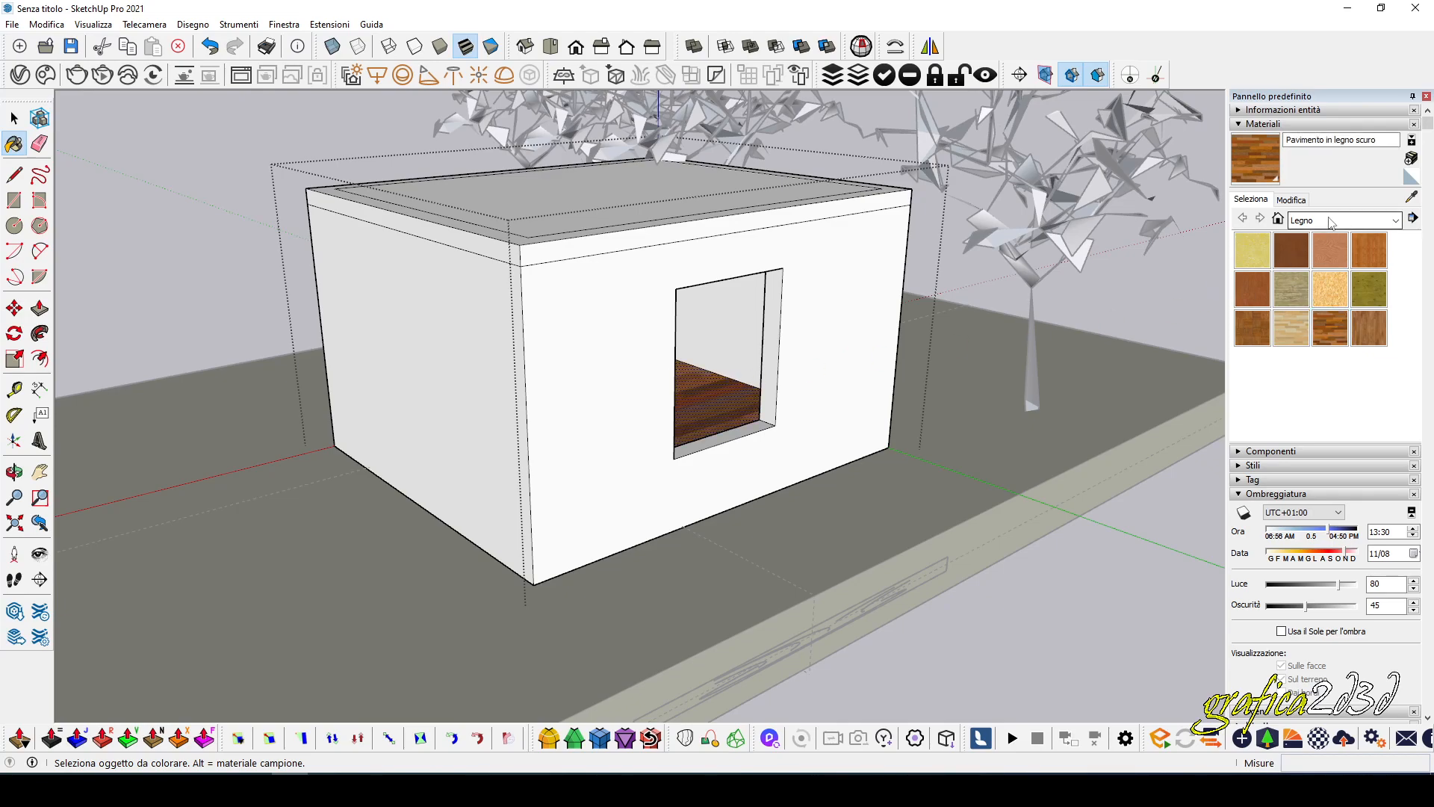
# Paint the interior wall seen through the window with Mattone grezzo marrone chiaro from the brick and cladding materials.
pyautogui.click(1329, 220)
pyautogui.click(1341, 285)
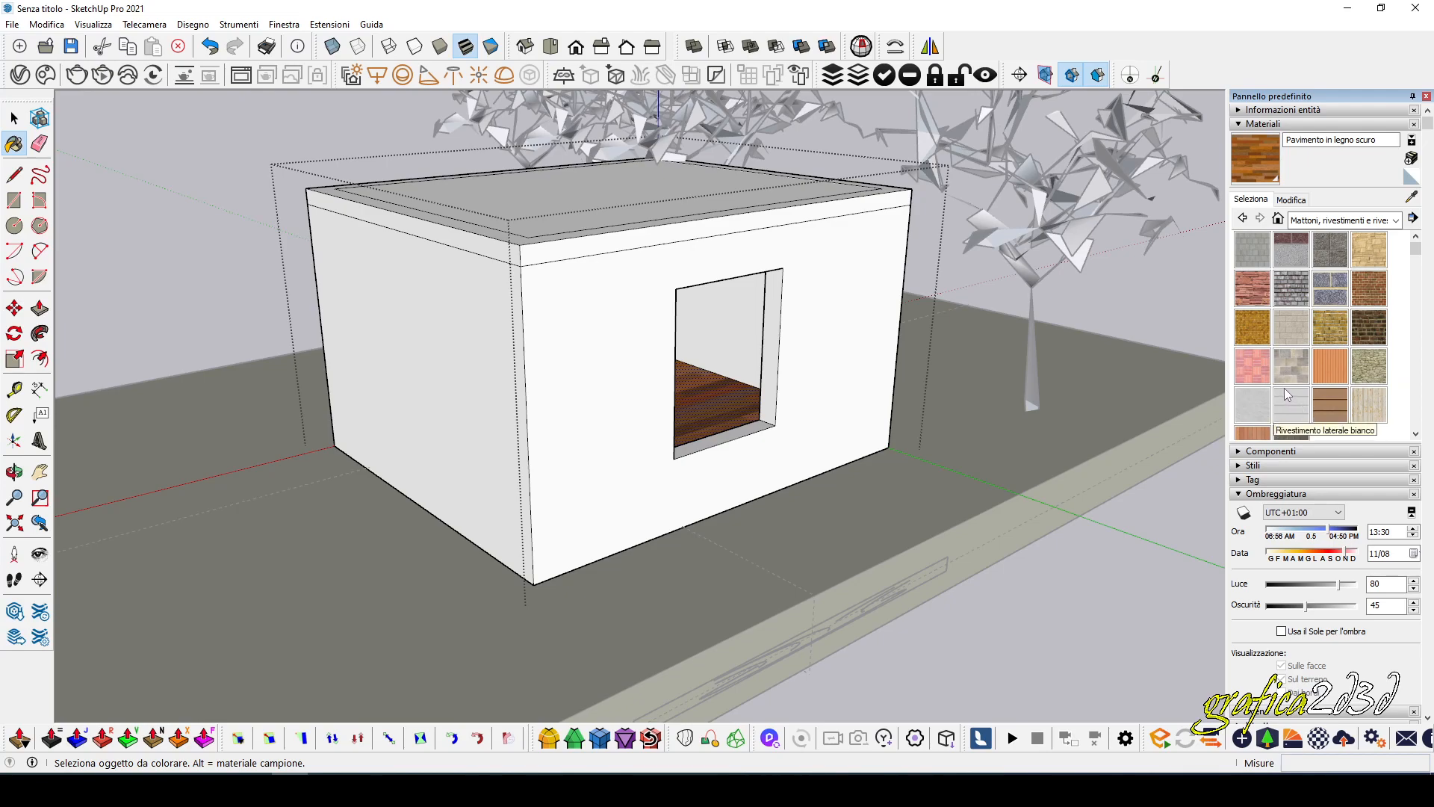
pyautogui.click(1329, 326)
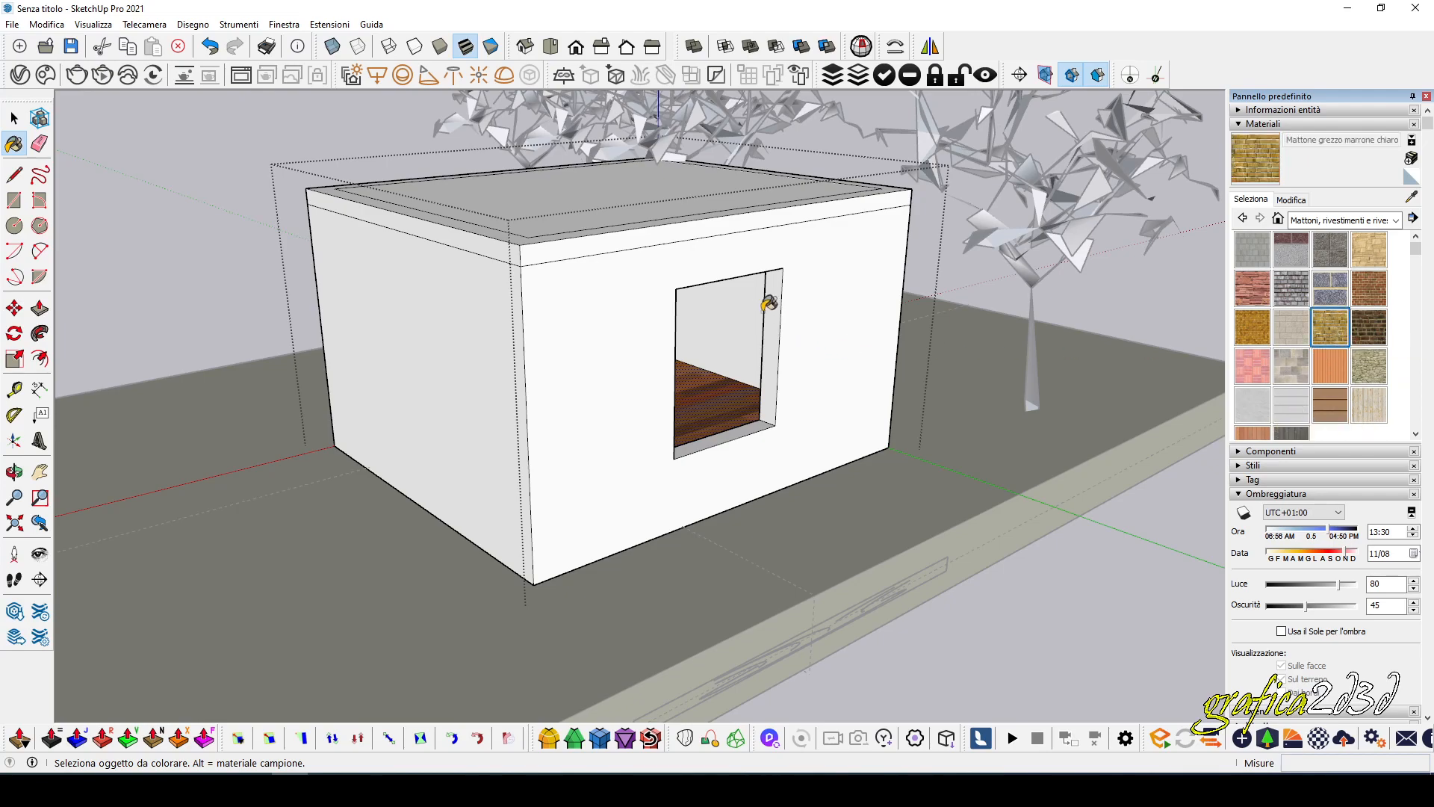
pyautogui.click(752, 305)
pyautogui.press('o')
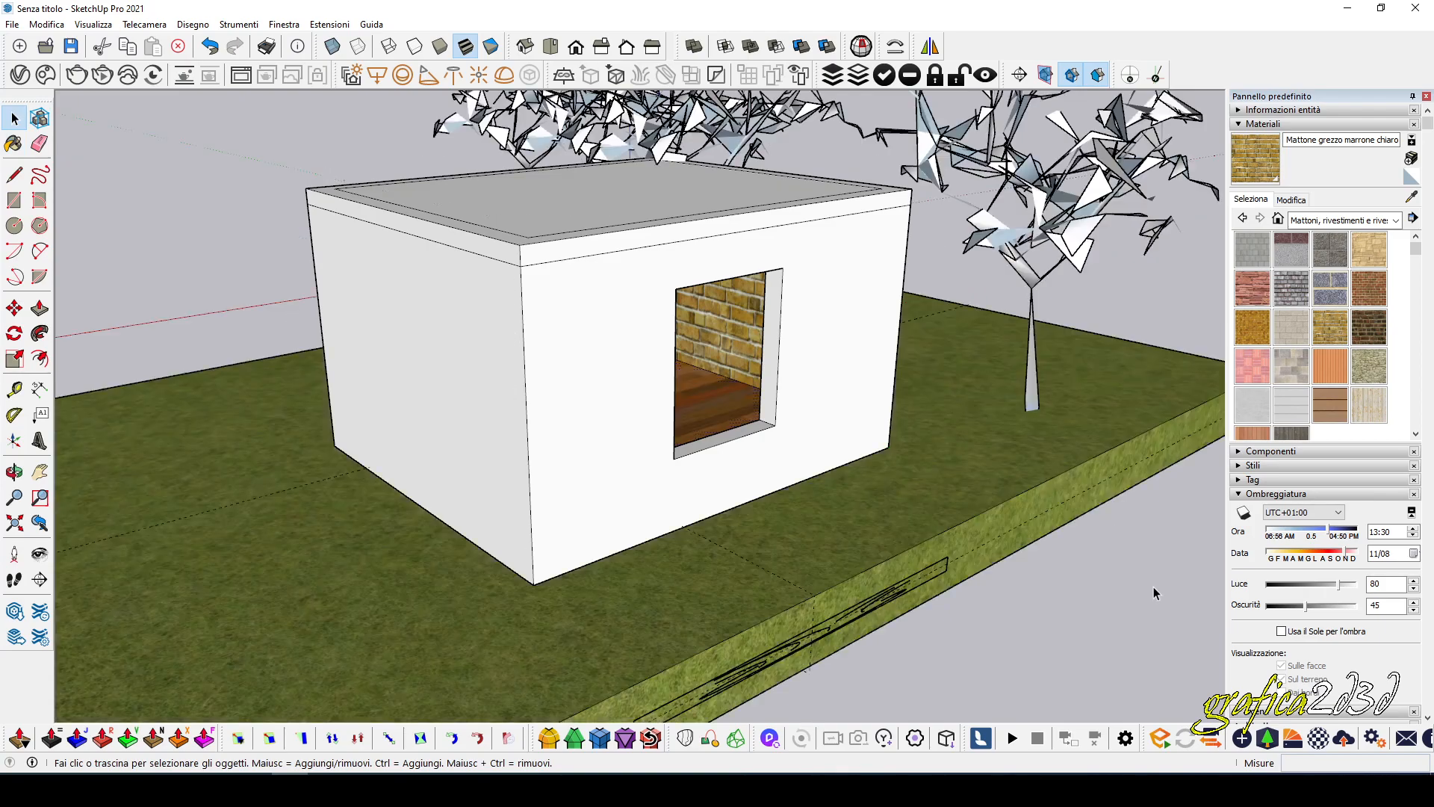
# Walk inside the building to examine the brick wall and wooden floor, and return to an outside view.
pyautogui.moveTo(968, 397); pyautogui.dragTo(661, 424)
pyautogui.moveTo(661, 424); pyautogui.dragTo(847, 393, button='middle')
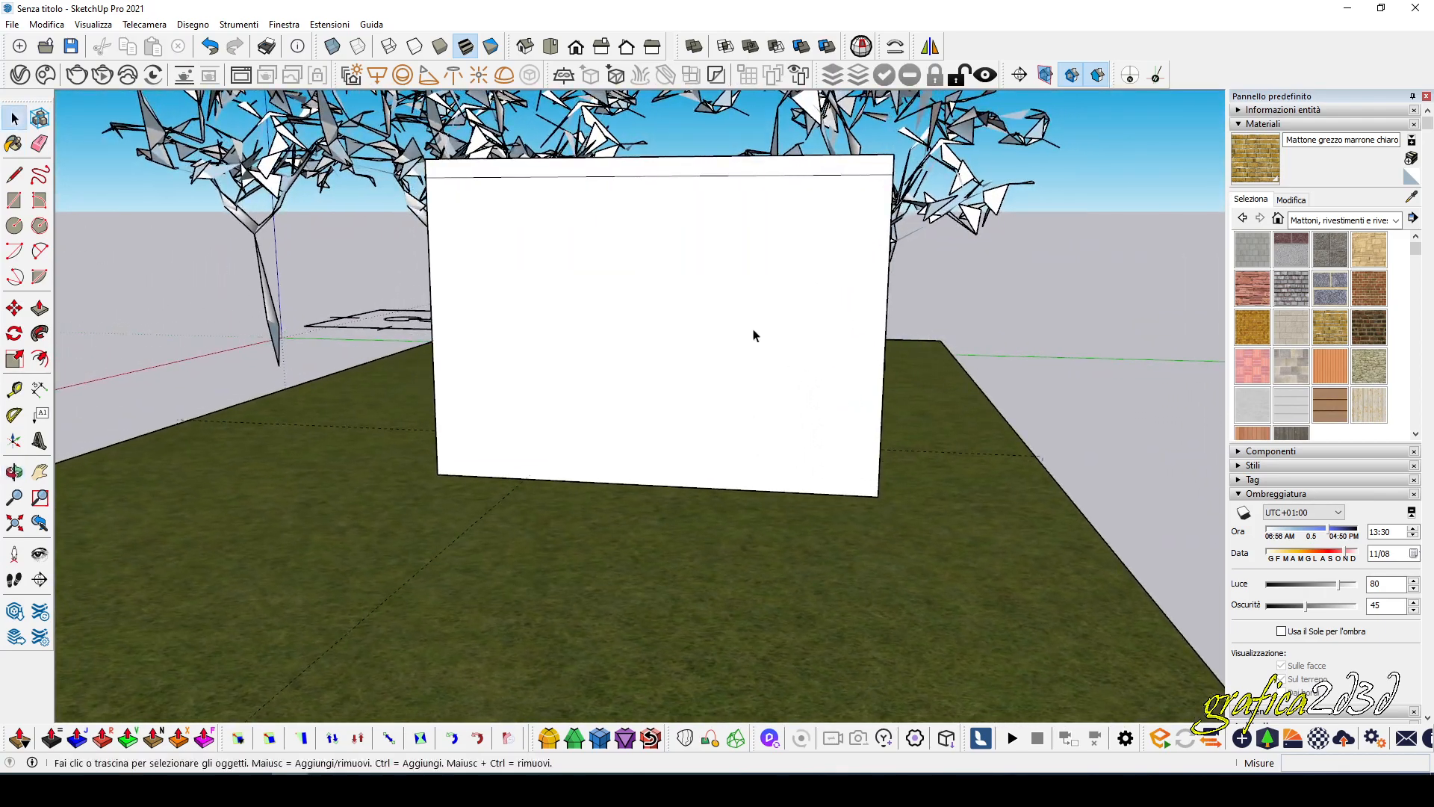
pyautogui.scroll(5, 704, 311)
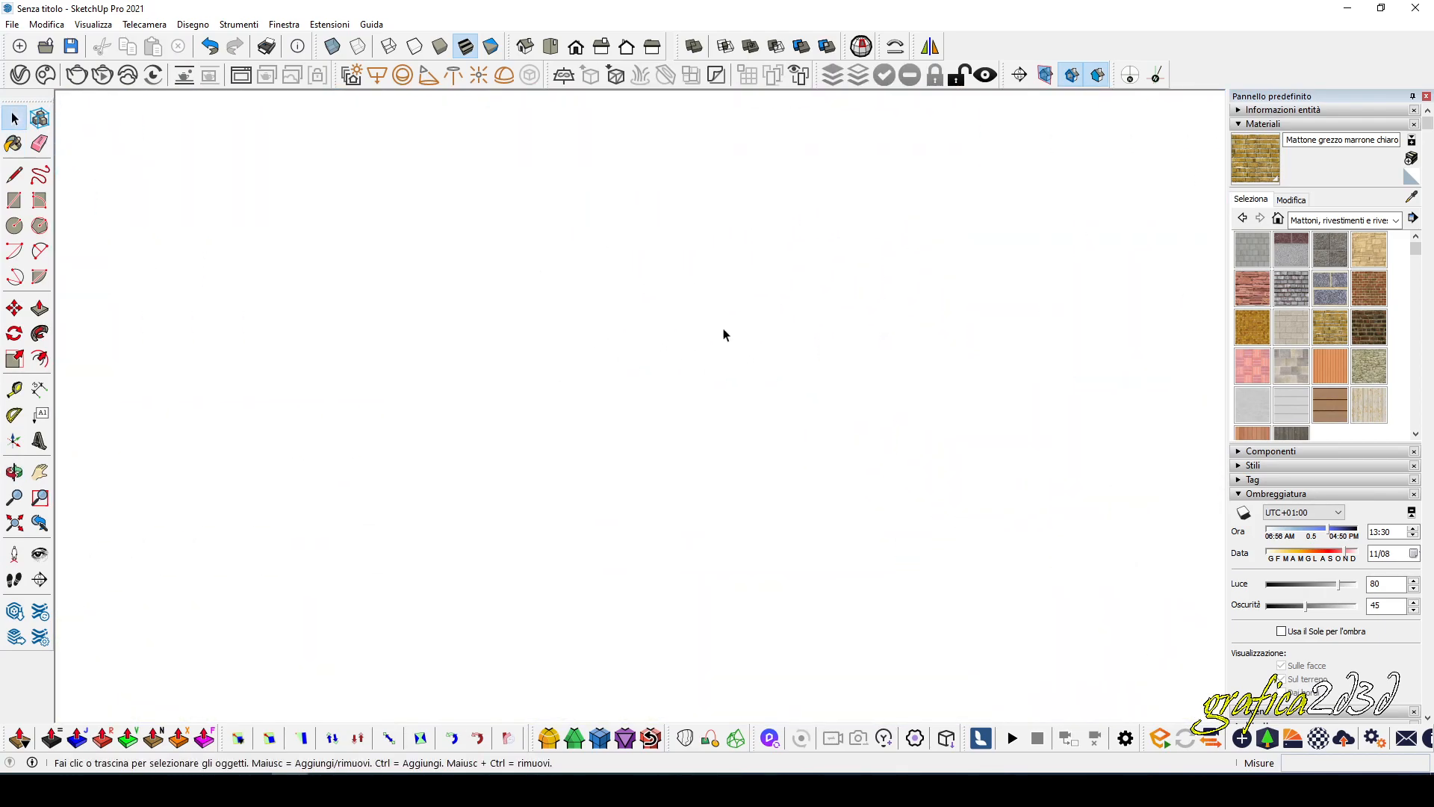
pyautogui.click(14, 579)
pyautogui.moveTo(793, 386); pyautogui.dragTo(795, 366)
pyautogui.moveTo(808, 365); pyautogui.dragTo(905, 246, button='middle')
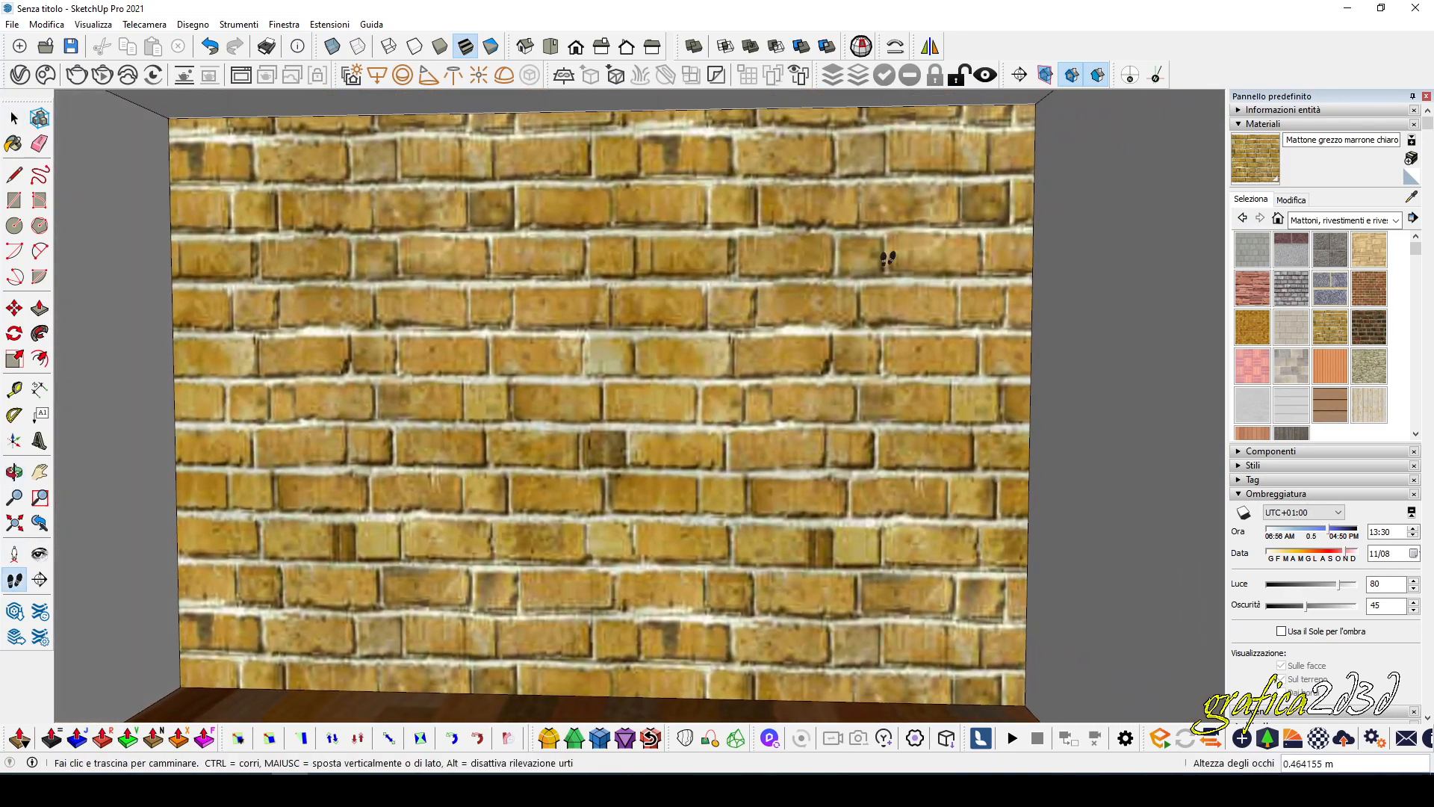
pyautogui.moveTo(774, 351); pyautogui.dragTo(680, 434)
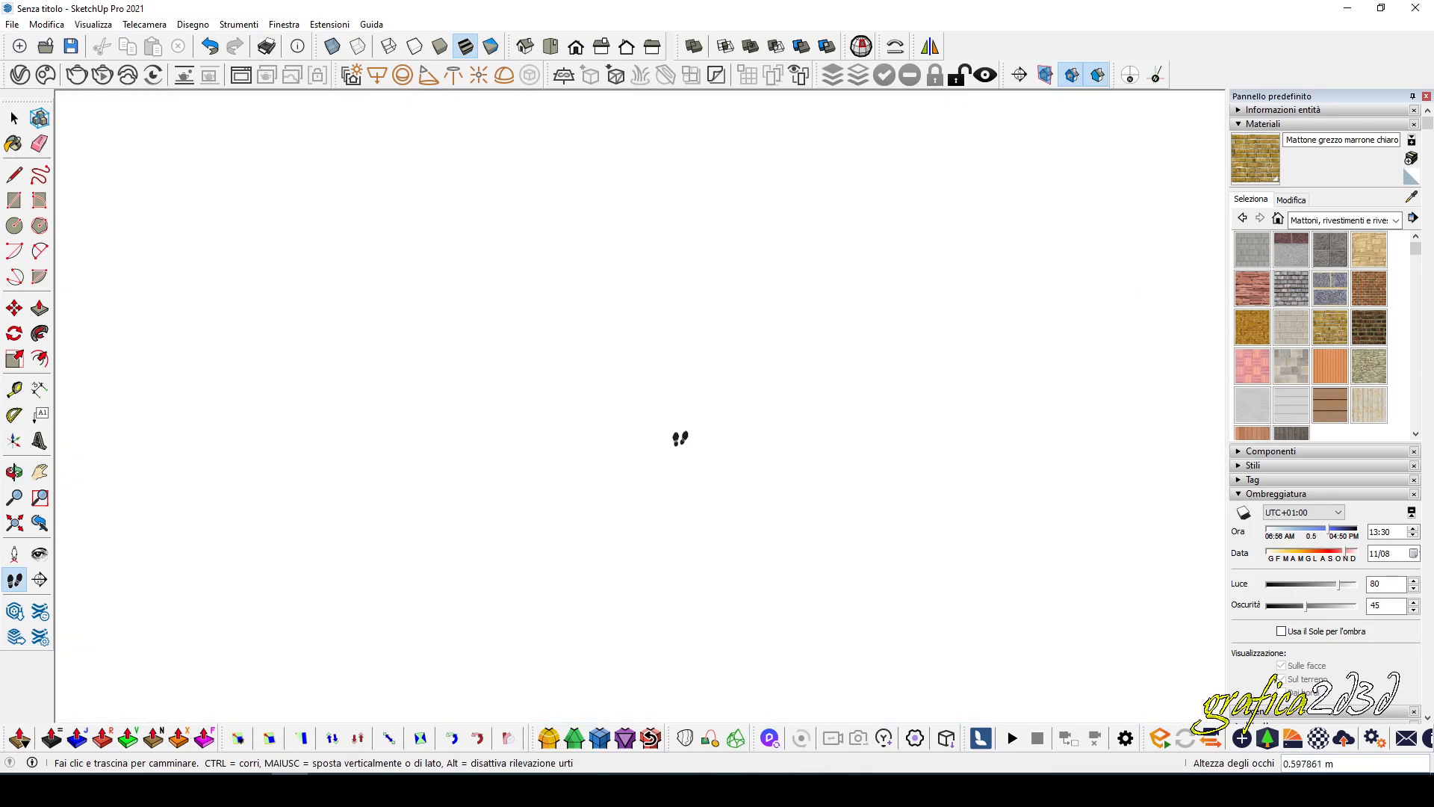
pyautogui.scroll(-12, 666, 431)
pyautogui.moveTo(579, 419)
pyautogui.mouseDown(button='middle')
pyautogui.moveTo(695, 469)
pyautogui.moveTo(692, 498)
pyautogui.moveTo(812, 501)
pyautogui.mouseUp(button='middle')
pyautogui.keyDown('shift'); pyautogui.moveTo(691, 460); pyautogui.dragTo(732, 482, button='middle'); pyautogui.keyUp('shift')
pyautogui.press('space')
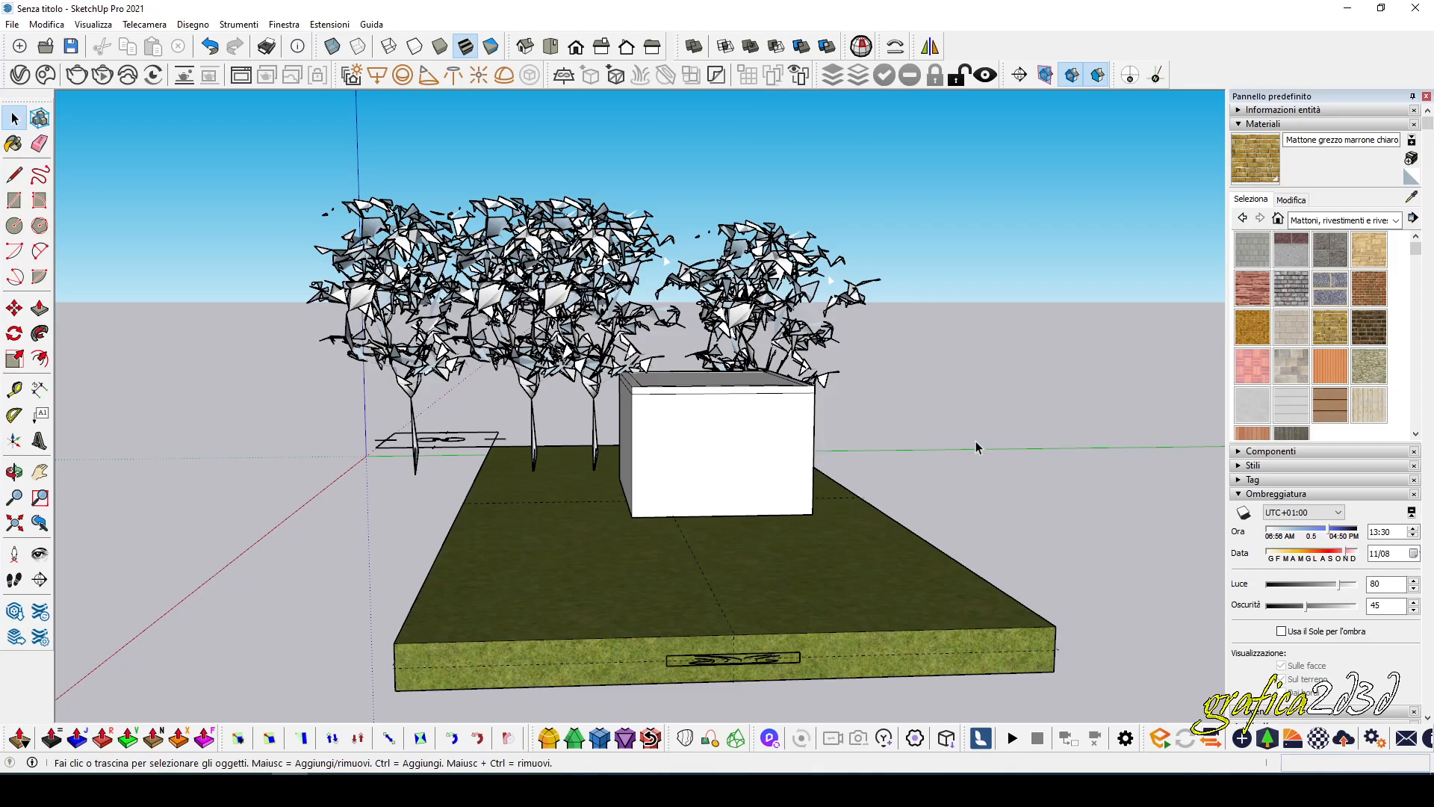
# Draw a rectangle about 0.33 by 1.63 m on the grass alongside the building's shorter windowless wall.
pyautogui.moveTo(575, 407); pyautogui.dragTo(744, 508, button='middle')
pyautogui.scroll(8, 965, 536)
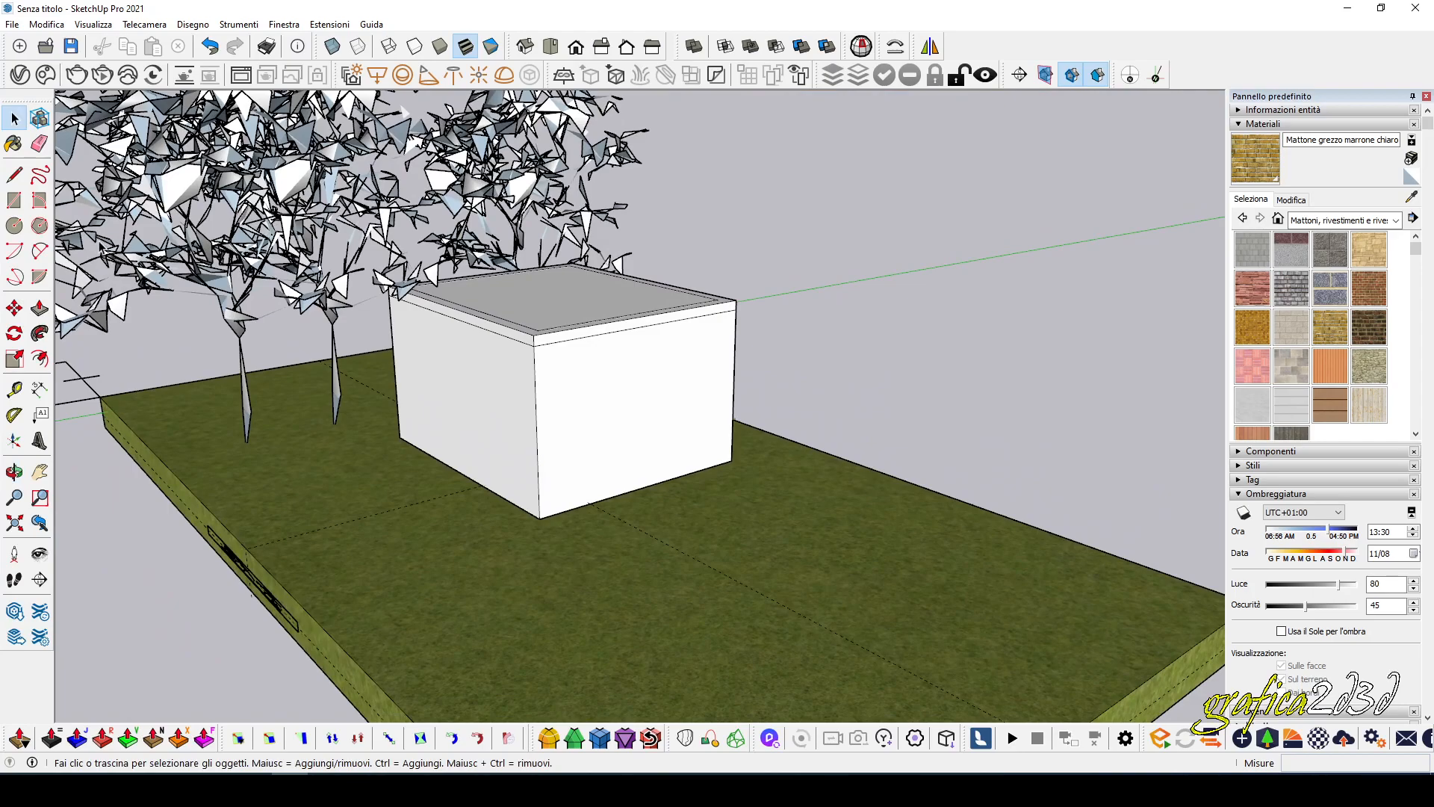
pyautogui.click(14, 200)
pyautogui.click(521, 551)
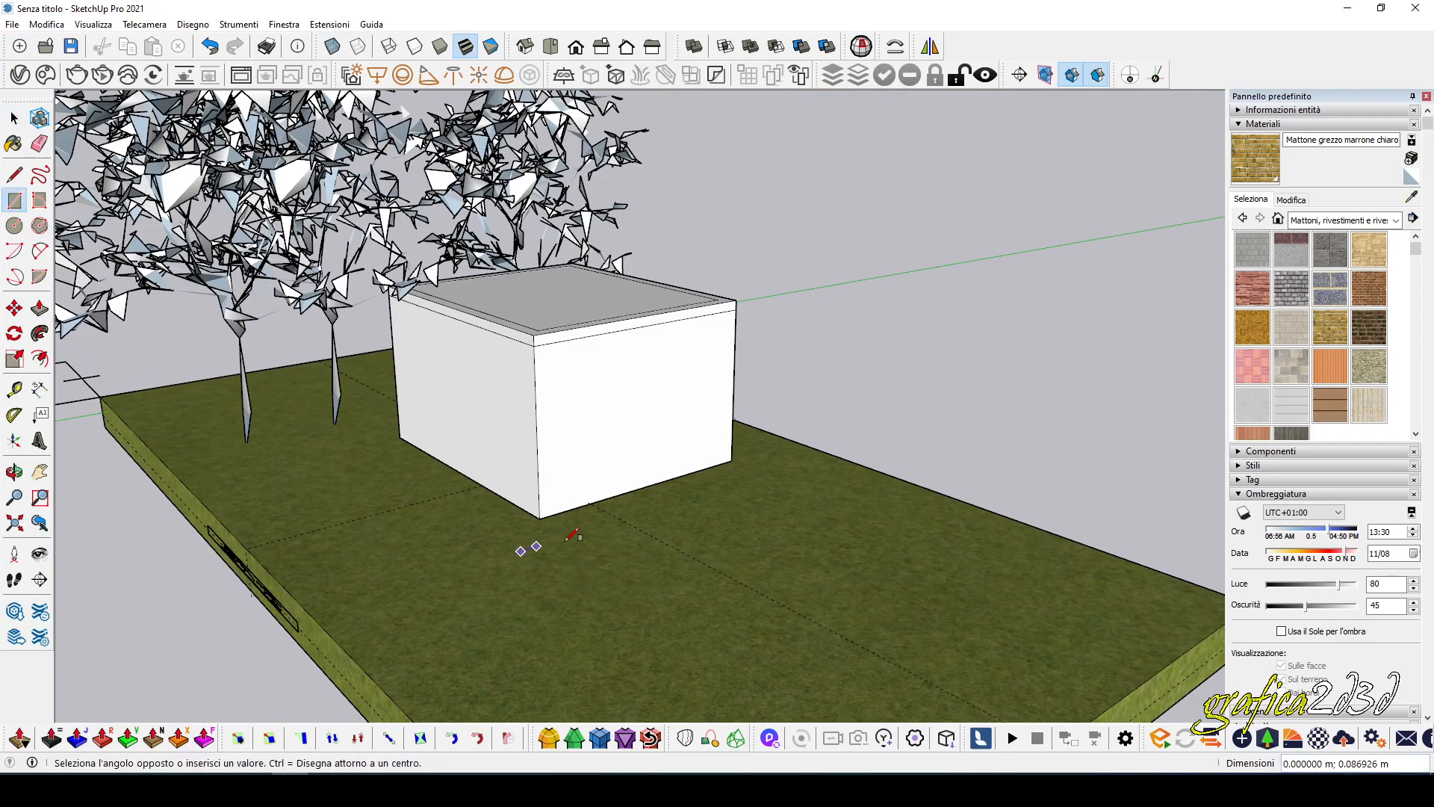
pyautogui.click(812, 490)
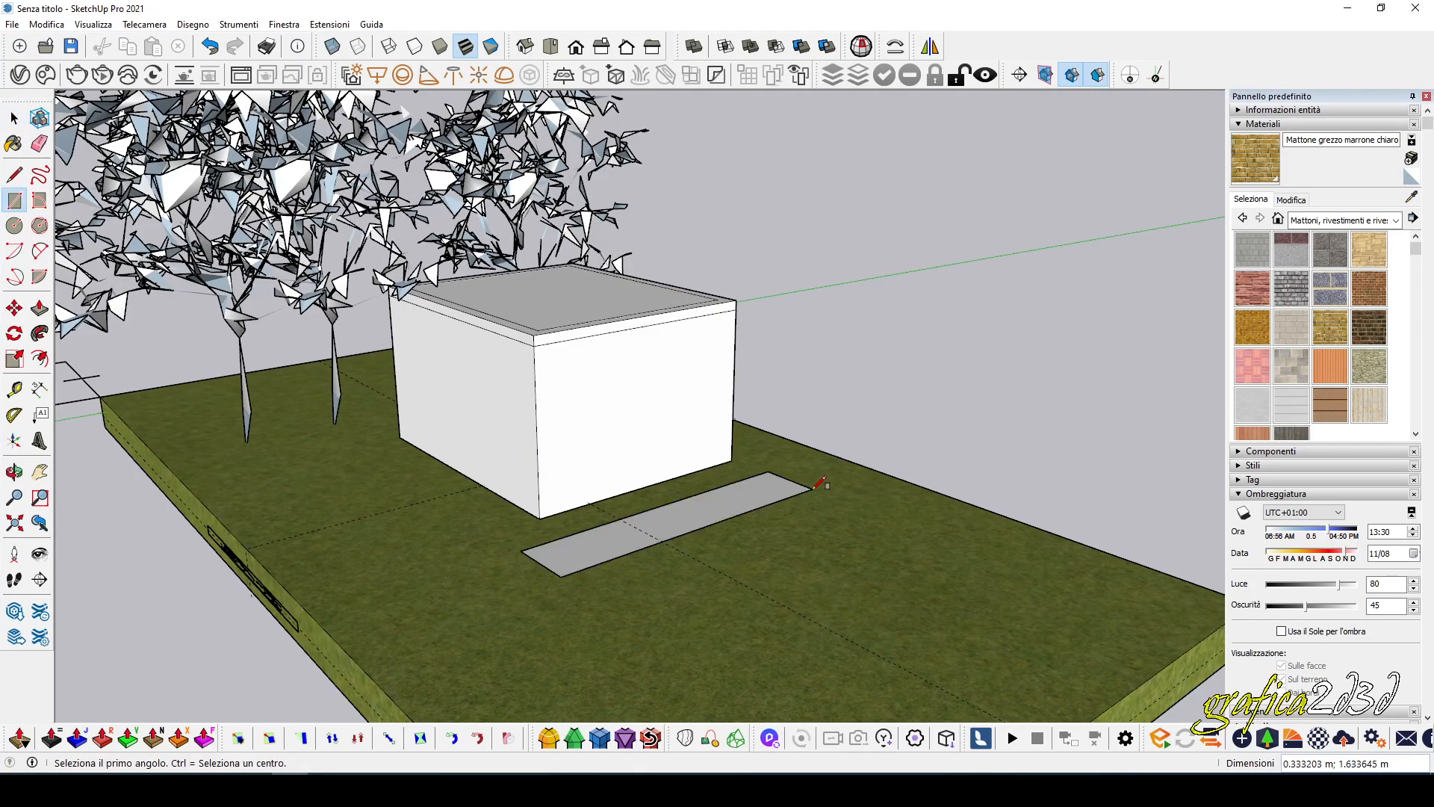
# Extrude the narrow rectangle beside the building upward about 1.04 m.
pyautogui.click(40, 309)
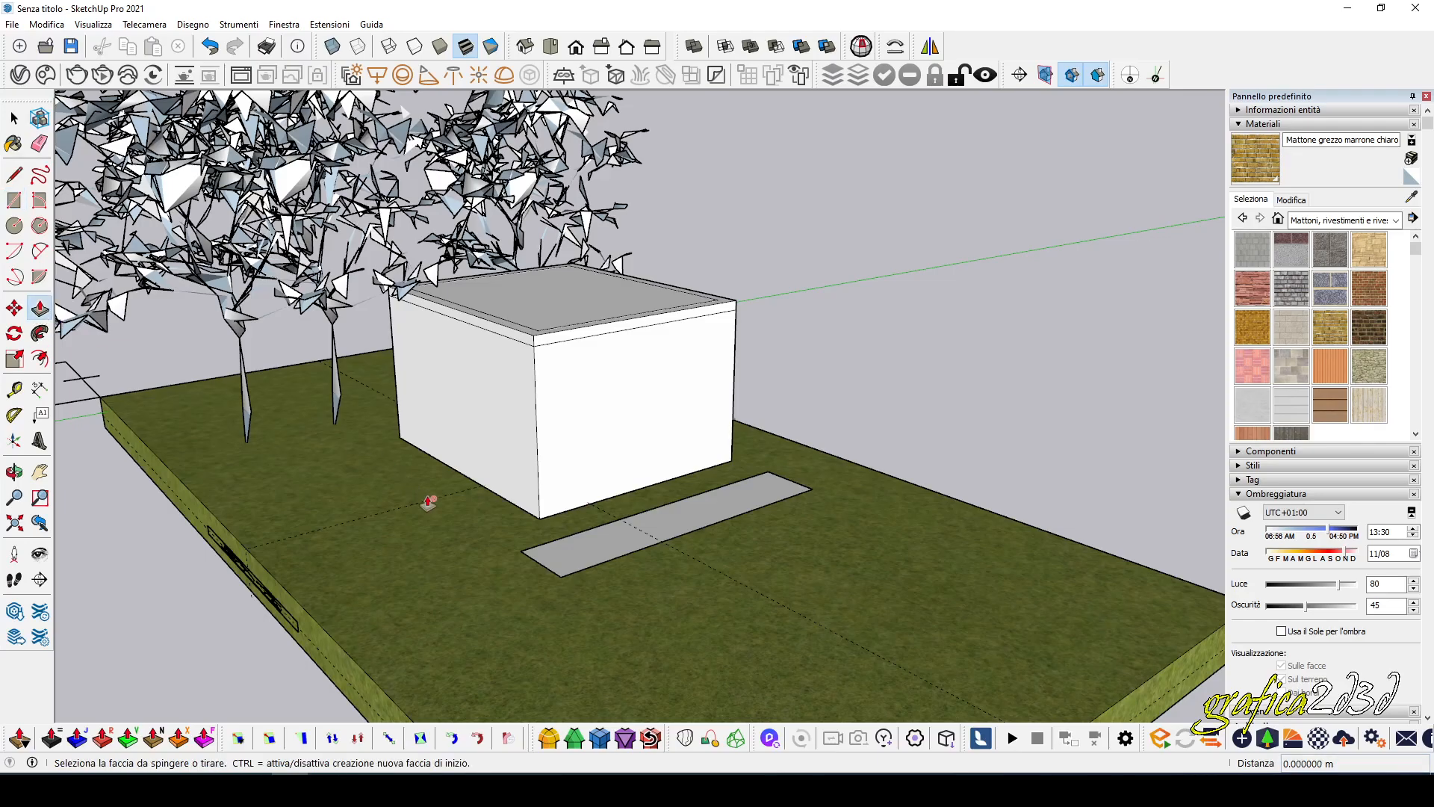
pyautogui.click(531, 559)
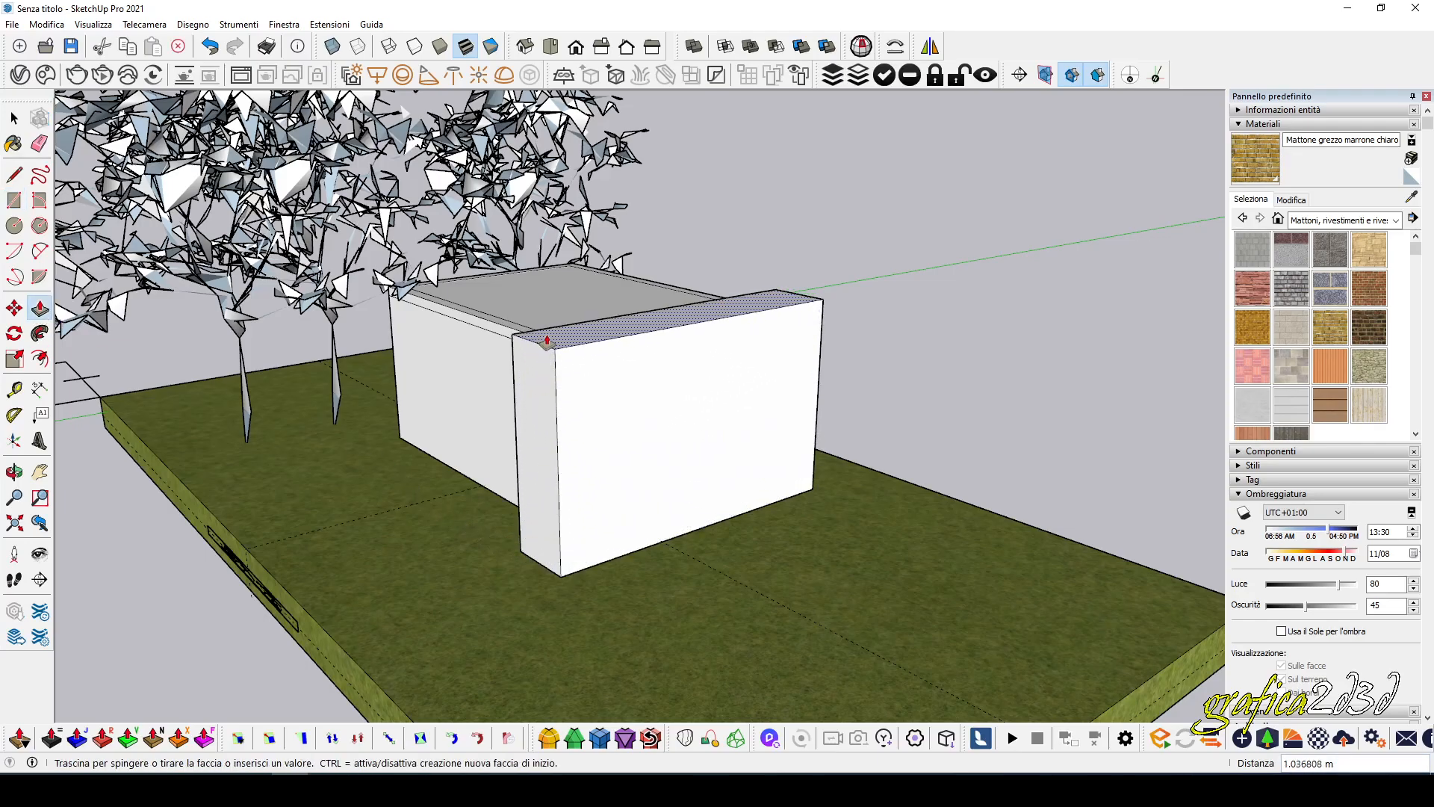
pyautogui.click(534, 298)
pyautogui.moveTo(483, 458); pyautogui.dragTo(839, 358, button='middle')
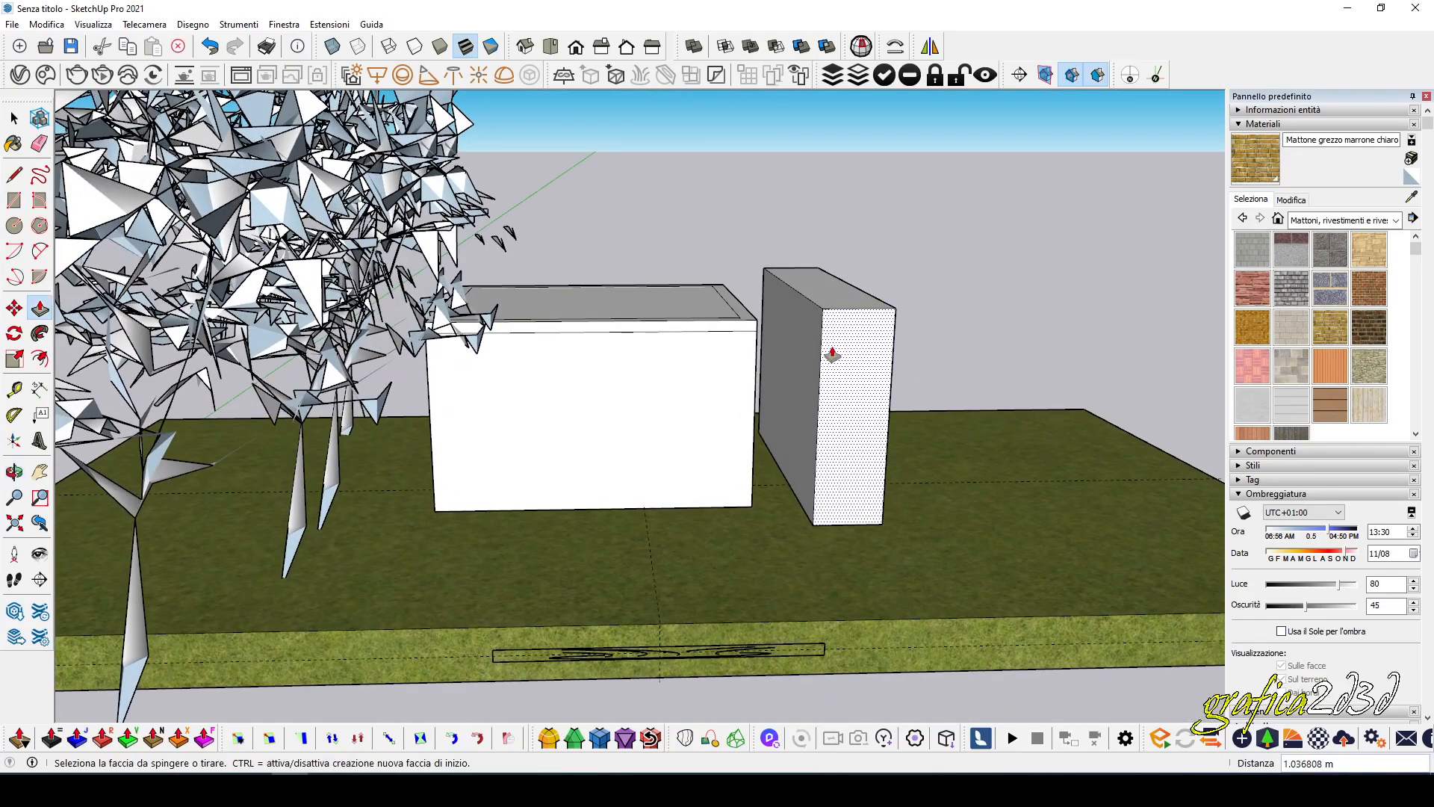
# Push the wide outer face of the block beside the building inward about 0.26 m to thin it into a slab.
pyautogui.moveTo(930, 357); pyautogui.dragTo(855, 404, button='middle')
pyautogui.click(835, 402)
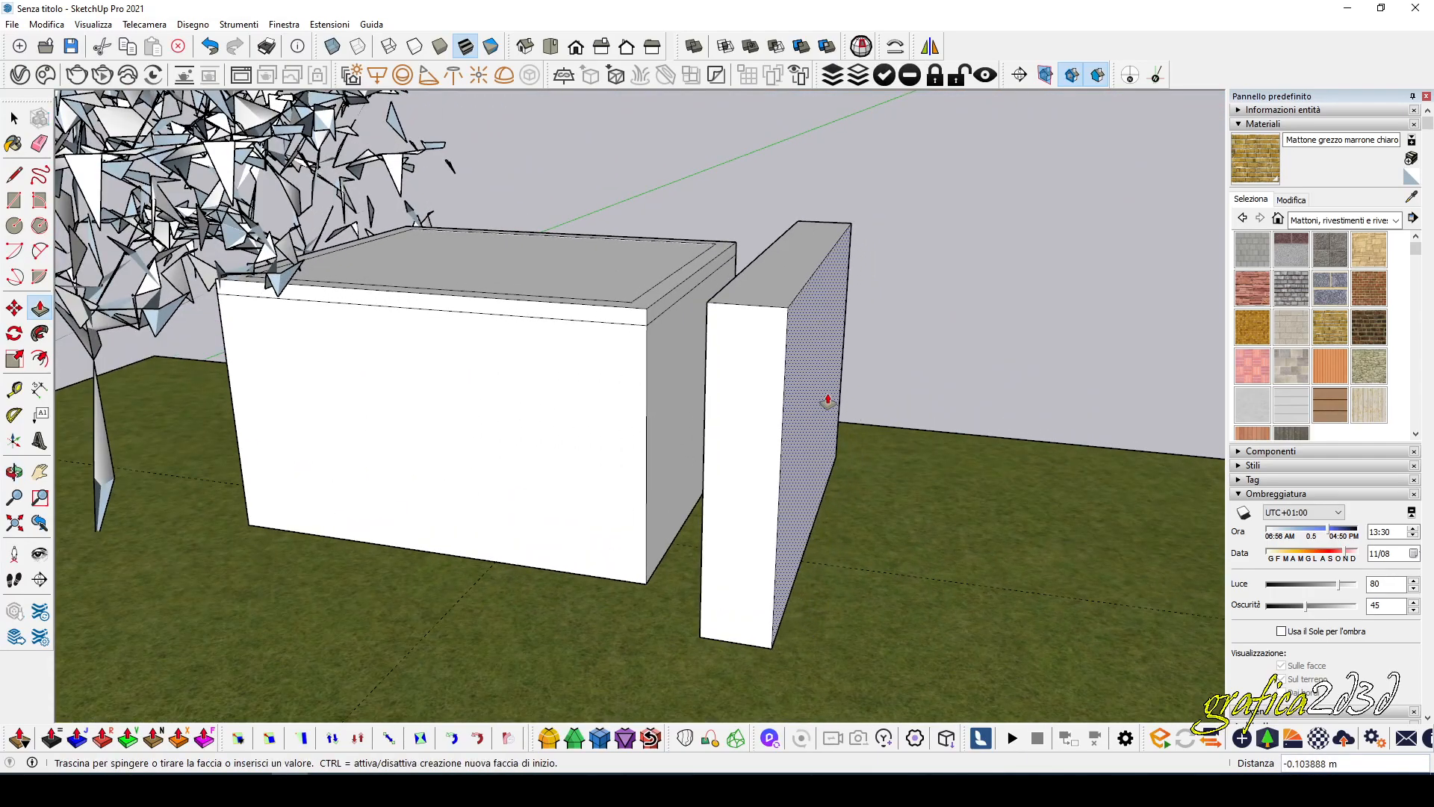
pyautogui.click(788, 396)
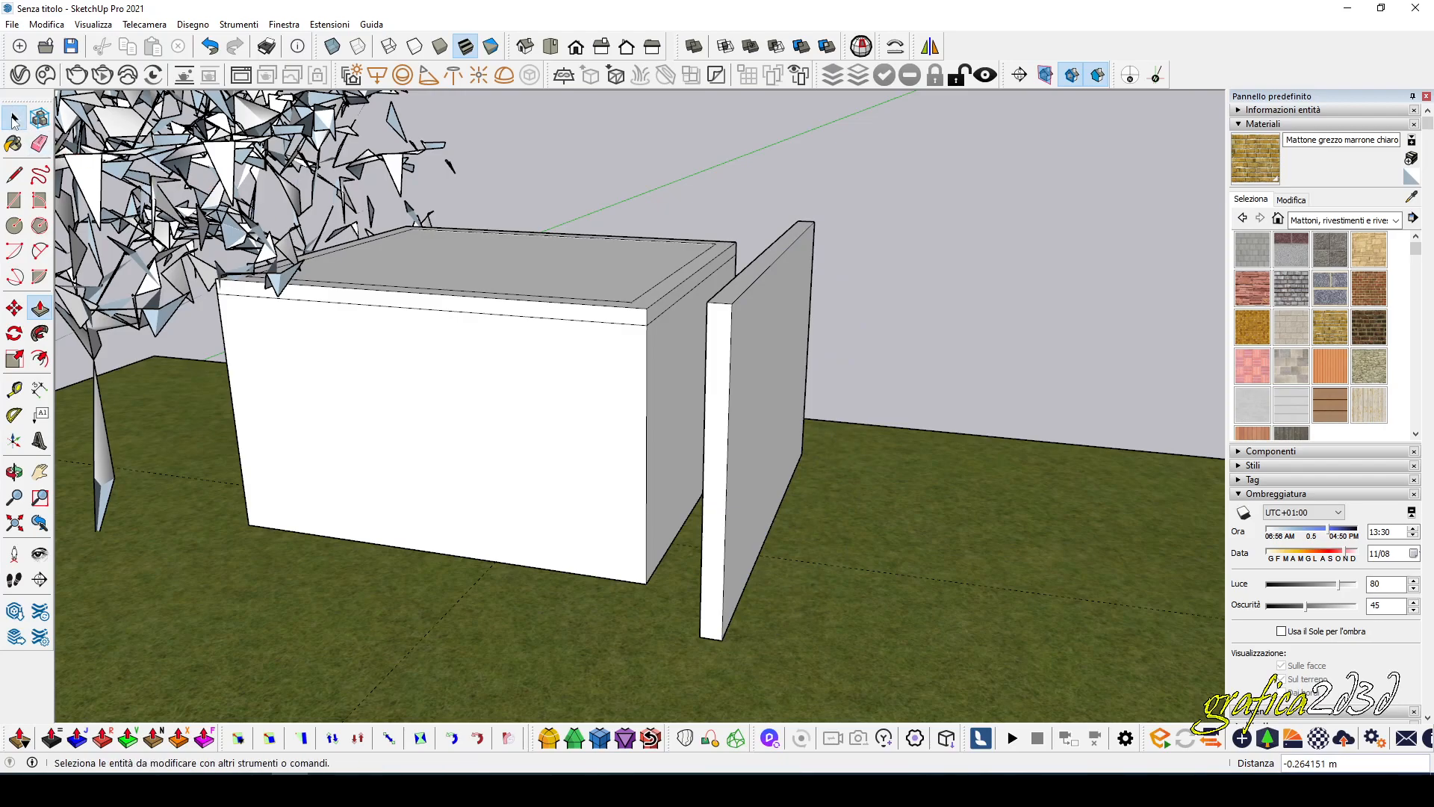
# Select all of the thin slab's connected geometry and make it a group.
pyautogui.click(14, 119)
pyautogui.click(743, 345)
pyautogui.tripleClick(743, 345)
pyautogui.rightClick(743, 345)
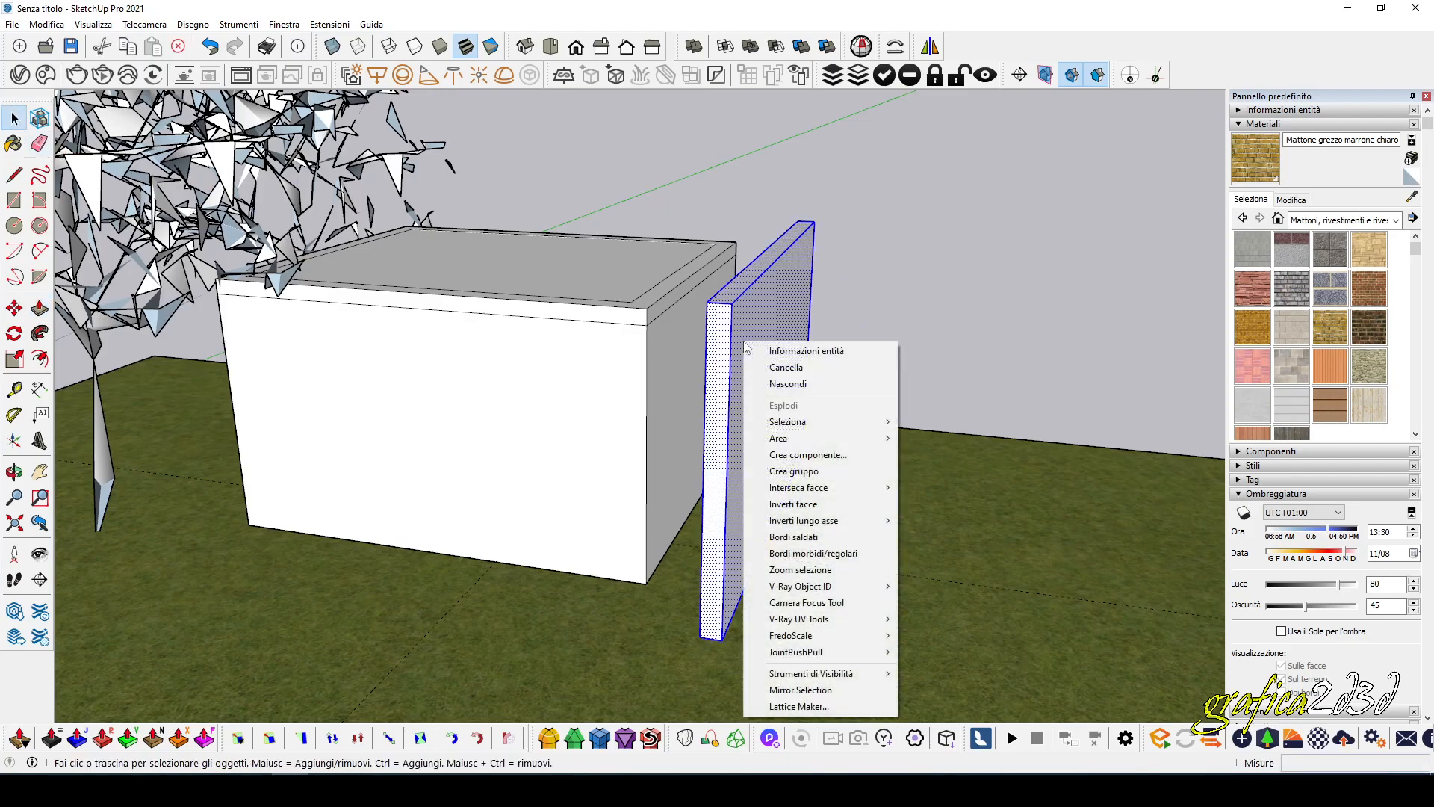
pyautogui.click(805, 471)
pyautogui.click(956, 372)
# Scale the slab group along the red axis by about 1.83 to thicken it.
pyautogui.moveTo(754, 346); pyautogui.dragTo(771, 345, button='middle')
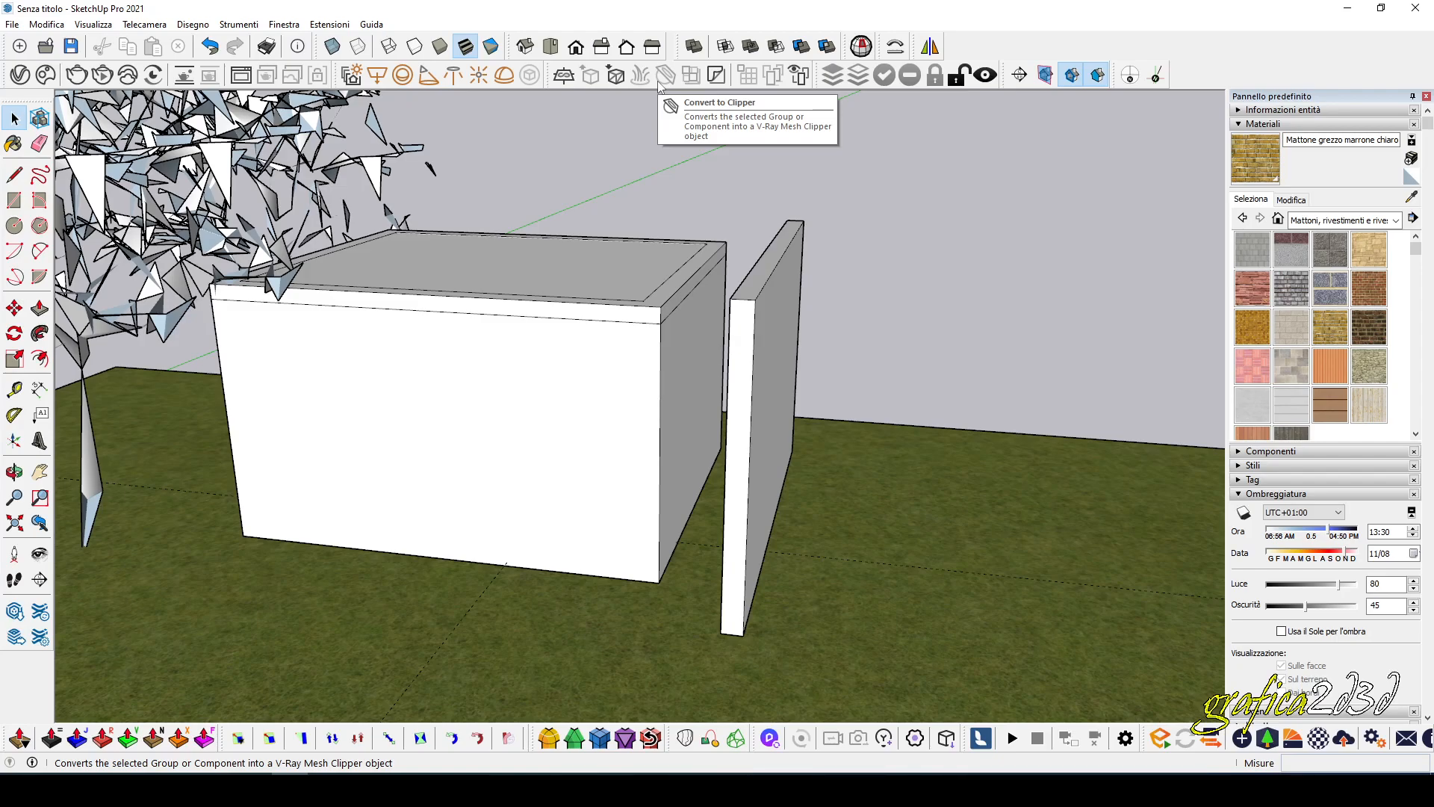
pyautogui.click(761, 273)
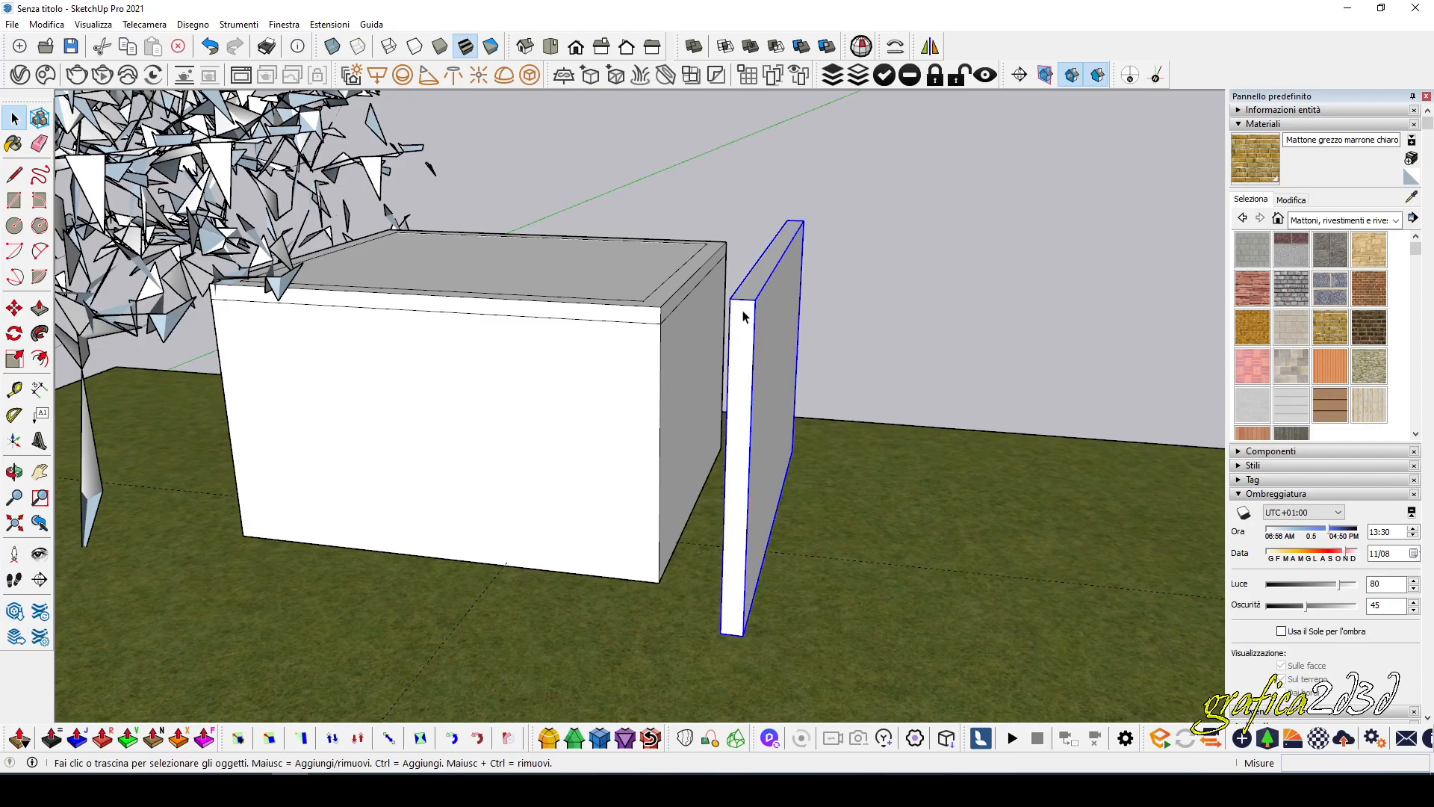
pyautogui.click(14, 358)
pyautogui.moveTo(779, 394); pyautogui.dragTo(792, 392)
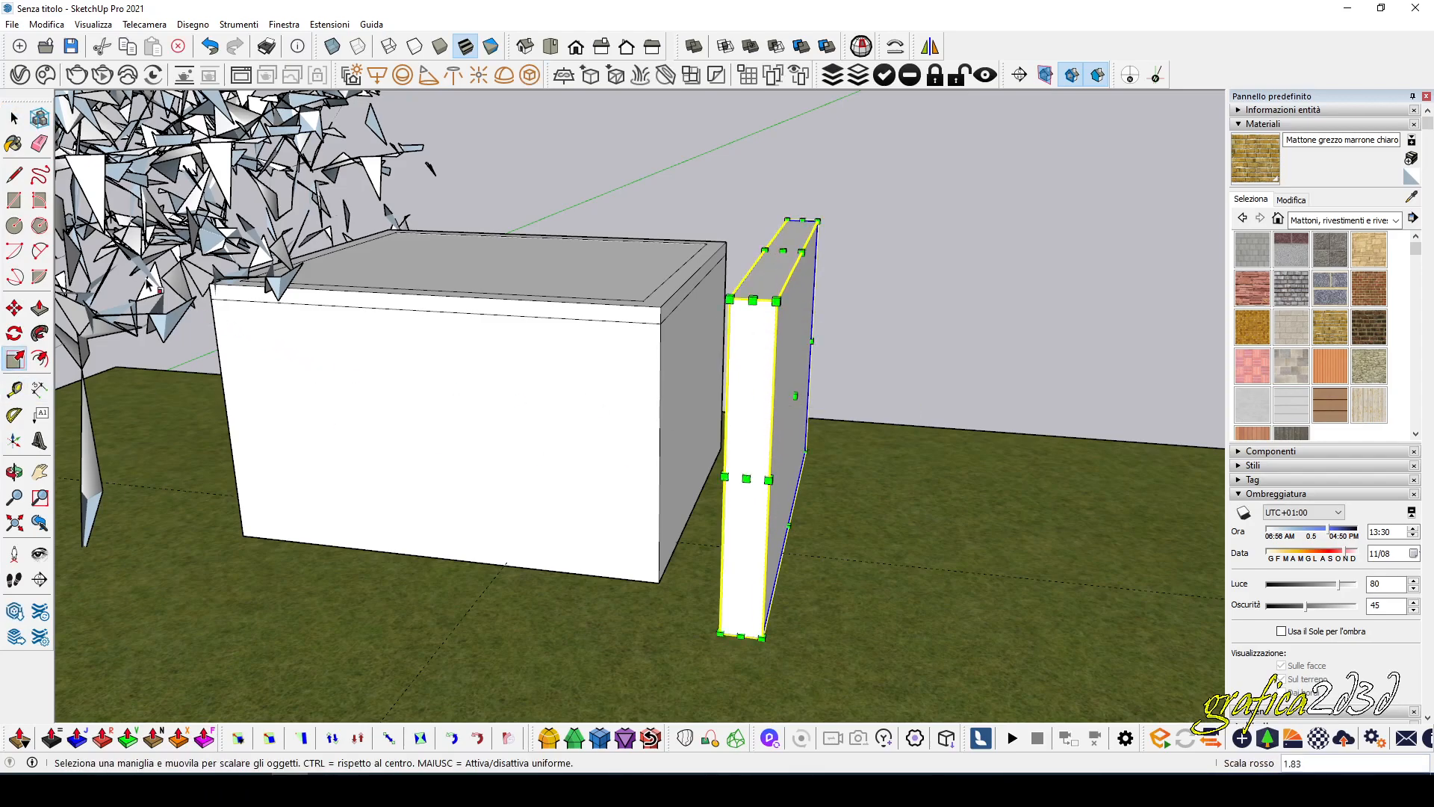
pyautogui.click(15, 118)
pyautogui.click(908, 302)
# Convert the slab group beside the building into a V-Ray Mesh Clipper.
pyautogui.moveTo(908, 302); pyautogui.dragTo(778, 278, button='middle')
pyautogui.click(777, 280)
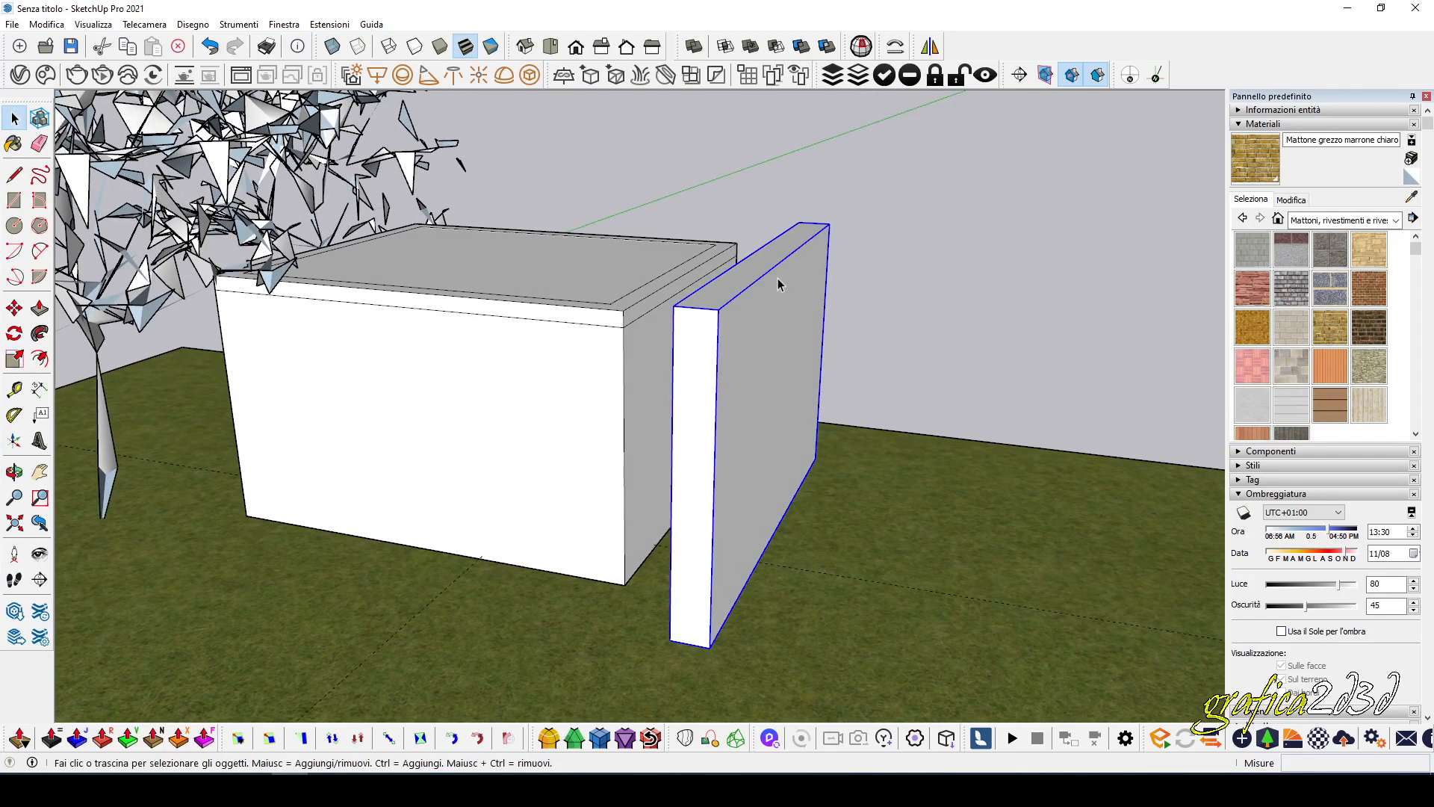
pyautogui.click(664, 74)
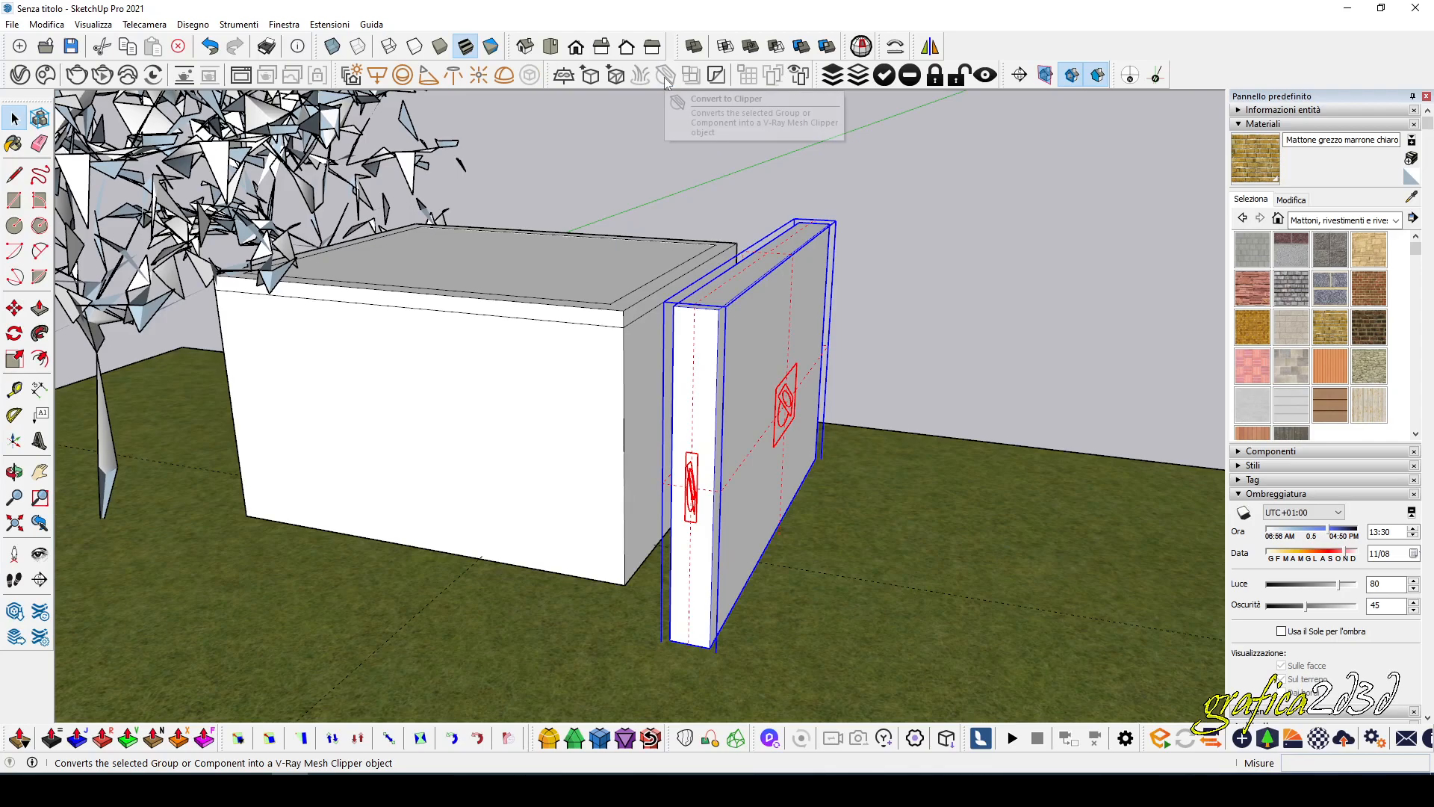
pyautogui.click(1038, 363)
# Face the clipper slab's wide outer side, preview it in an interactive V-Ray render, and close the frame buffer.
pyautogui.moveTo(1037, 363); pyautogui.dragTo(826, 352, button='middle')
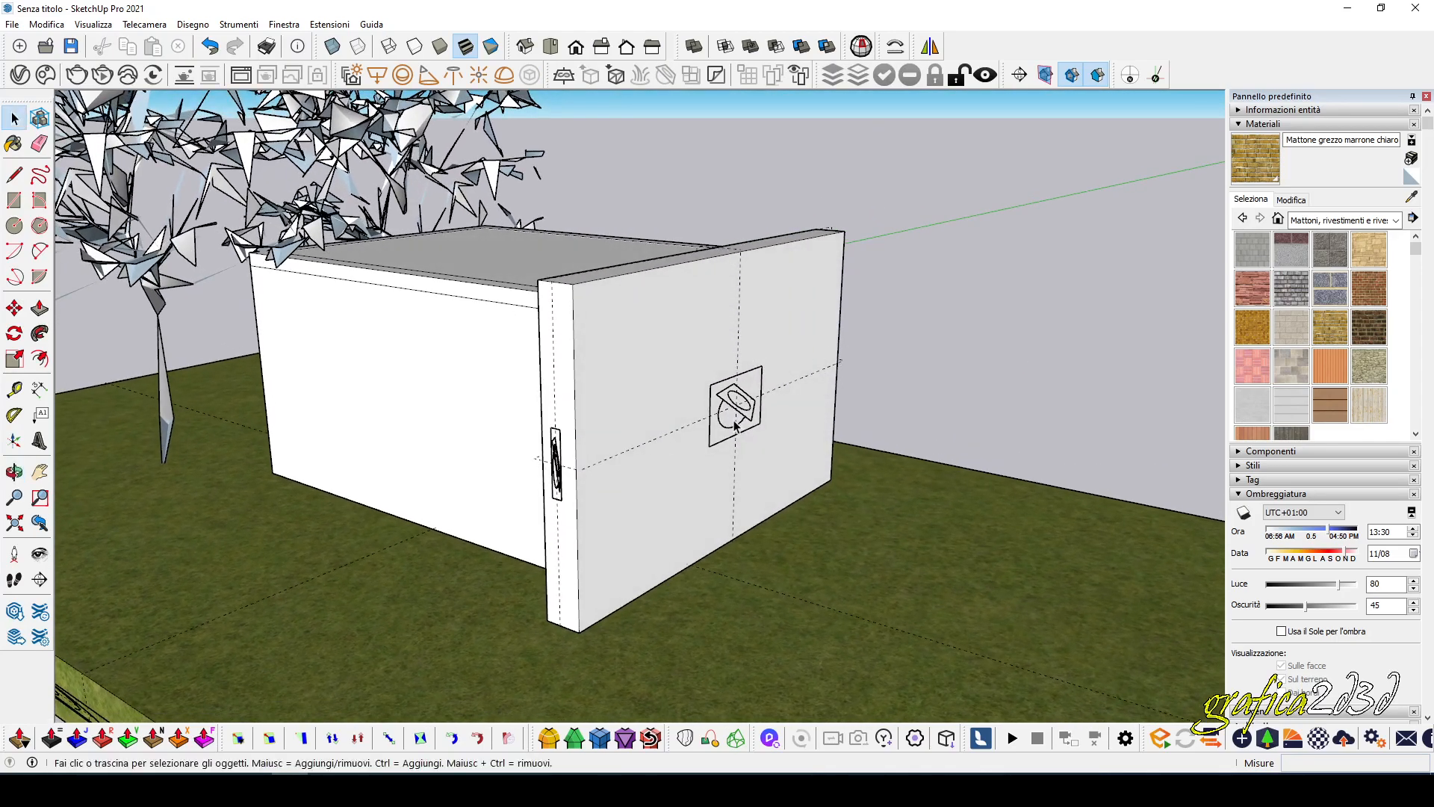
pyautogui.moveTo(395, 498); pyautogui.dragTo(581, 496, button='middle')
pyautogui.click(842, 476)
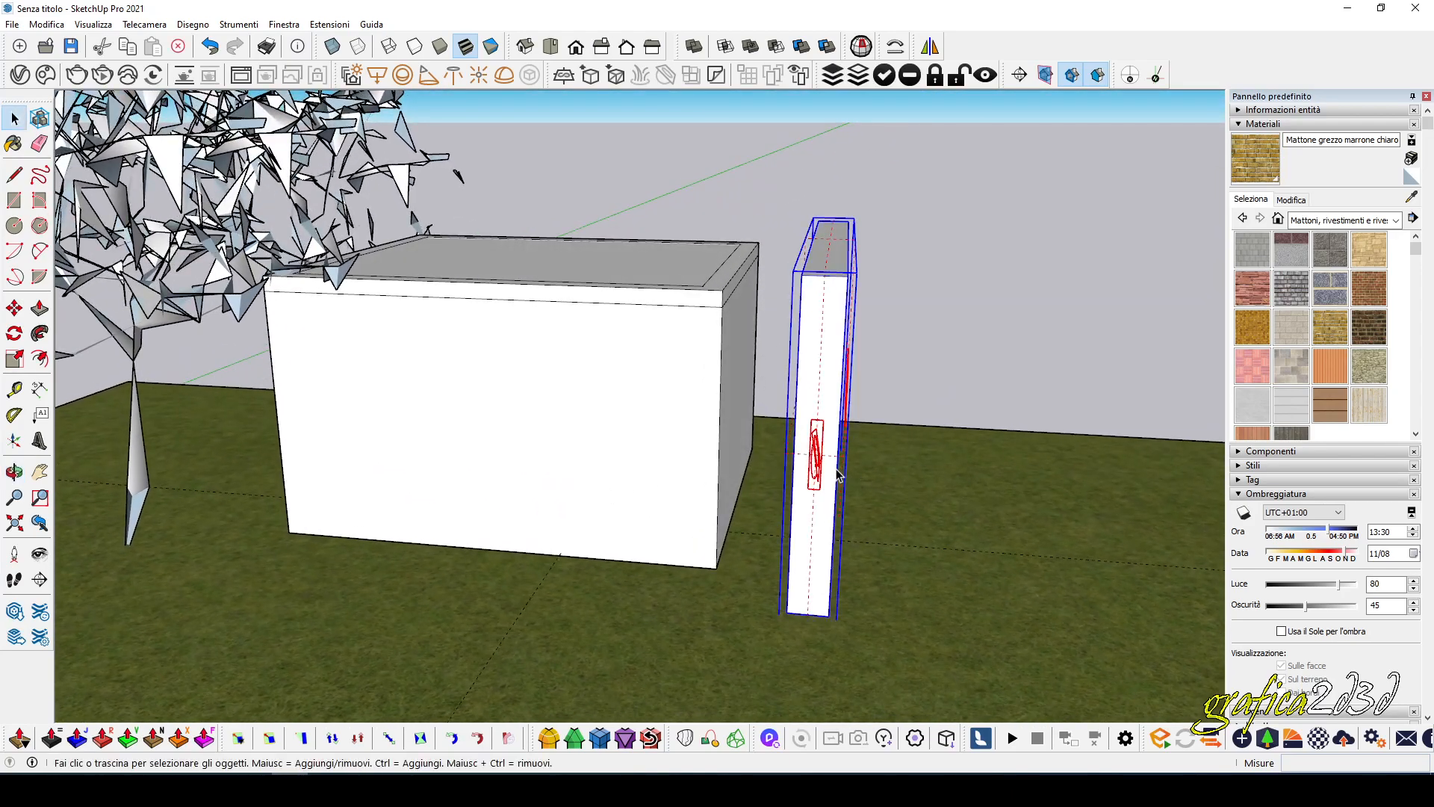
pyautogui.moveTo(951, 472); pyautogui.dragTo(934, 496, button='middle')
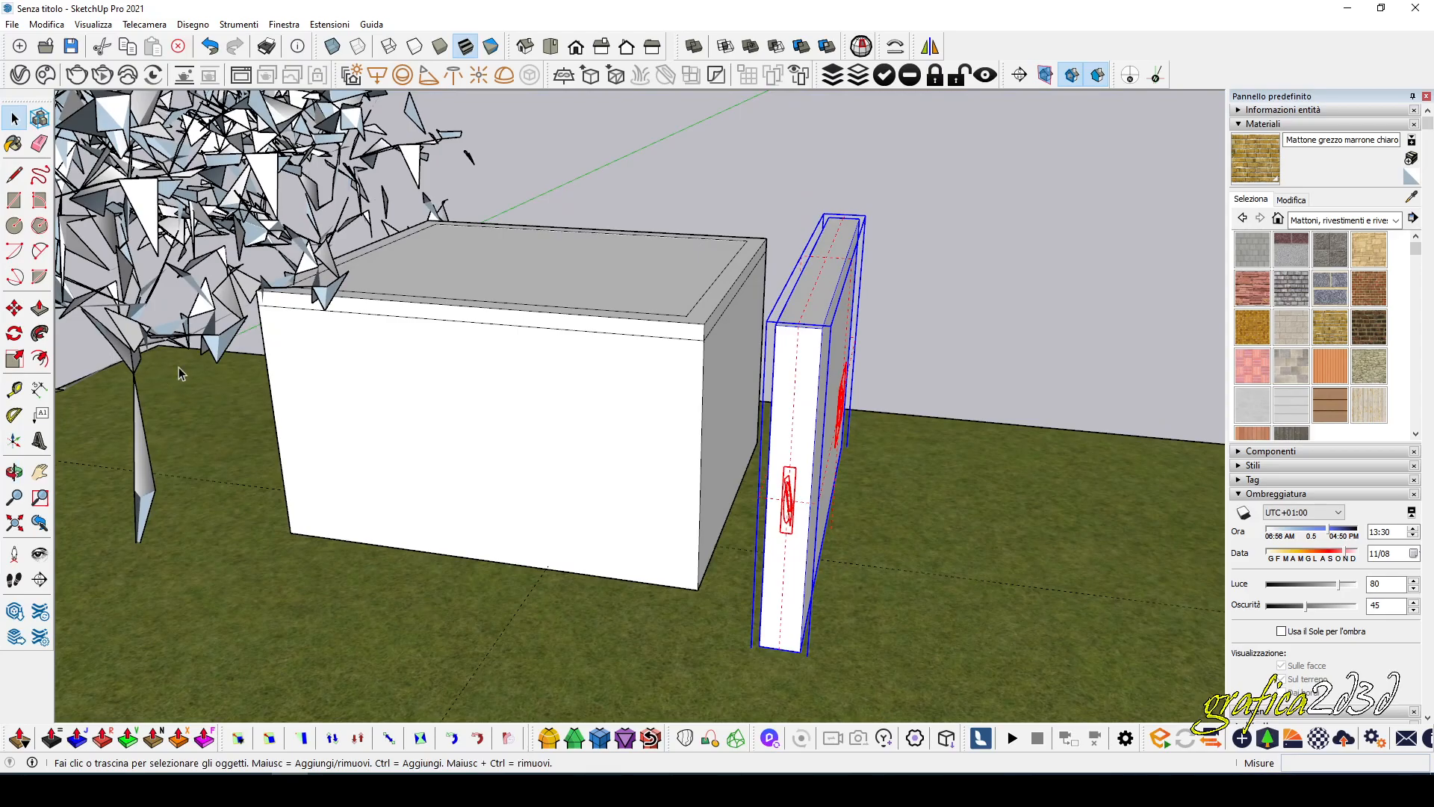
pyautogui.moveTo(523, 359); pyautogui.dragTo(557, 321, button='middle')
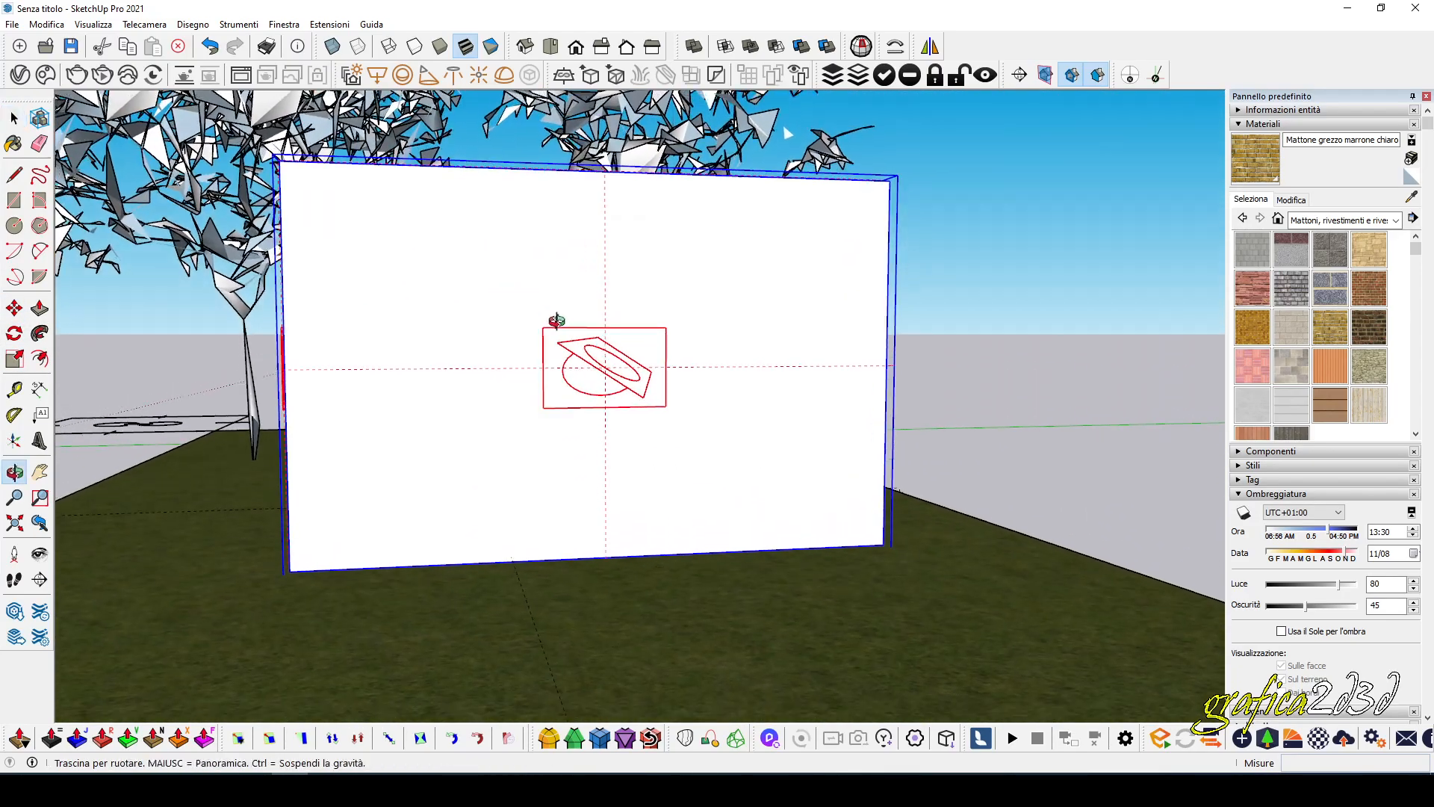
pyautogui.click(102, 75)
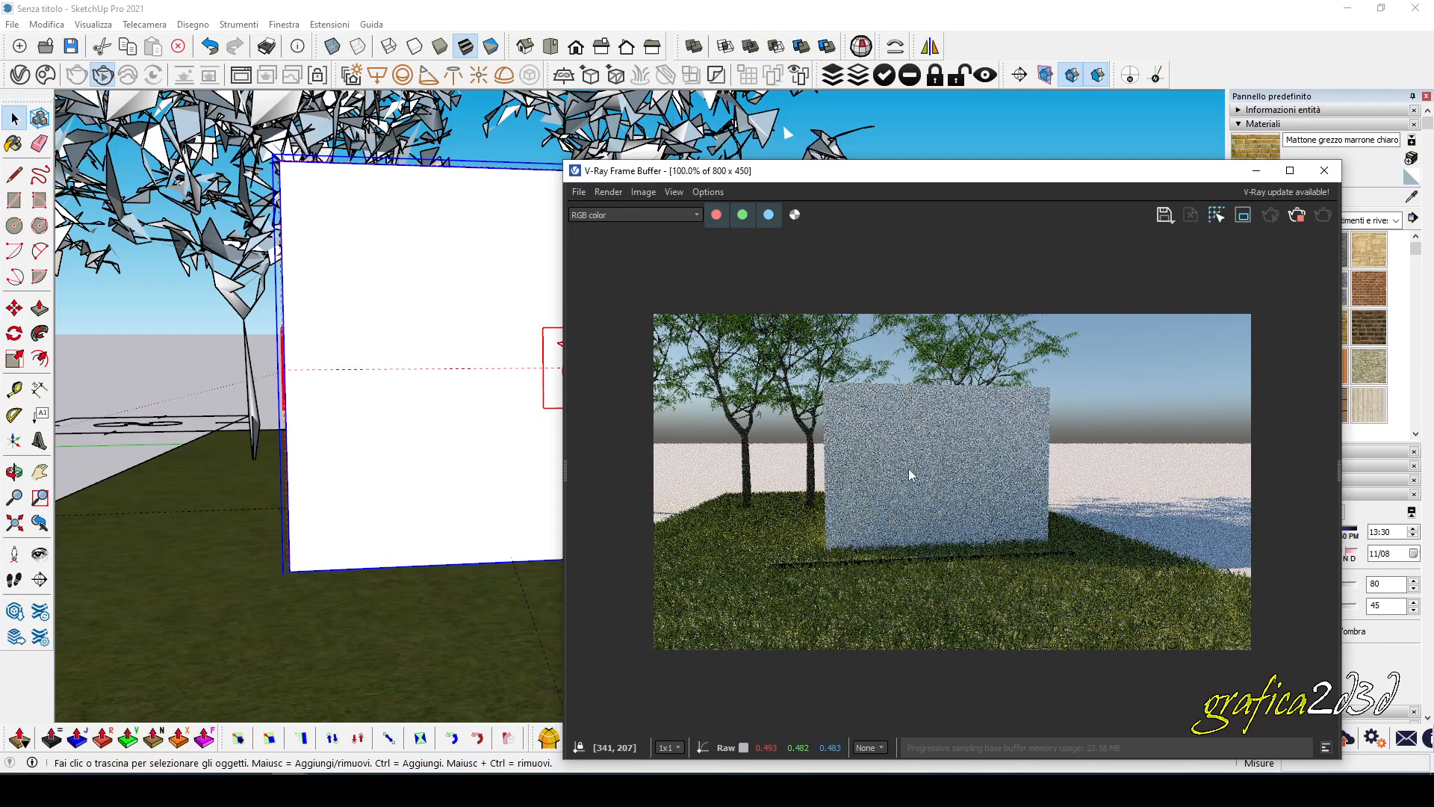
pyautogui.click(1320, 173)
# Move the clipper slab about 0.36 m toward the building so it cuts into the adjacent end wall.
pyautogui.moveTo(529, 397)
pyautogui.mouseDown(button='middle')
pyautogui.moveTo(781, 471)
pyautogui.moveTo(886, 468)
pyautogui.moveTo(929, 503)
pyautogui.moveTo(856, 398)
pyautogui.mouseUp(button='middle')
pyautogui.click(14, 308)
pyautogui.click(1045, 582)
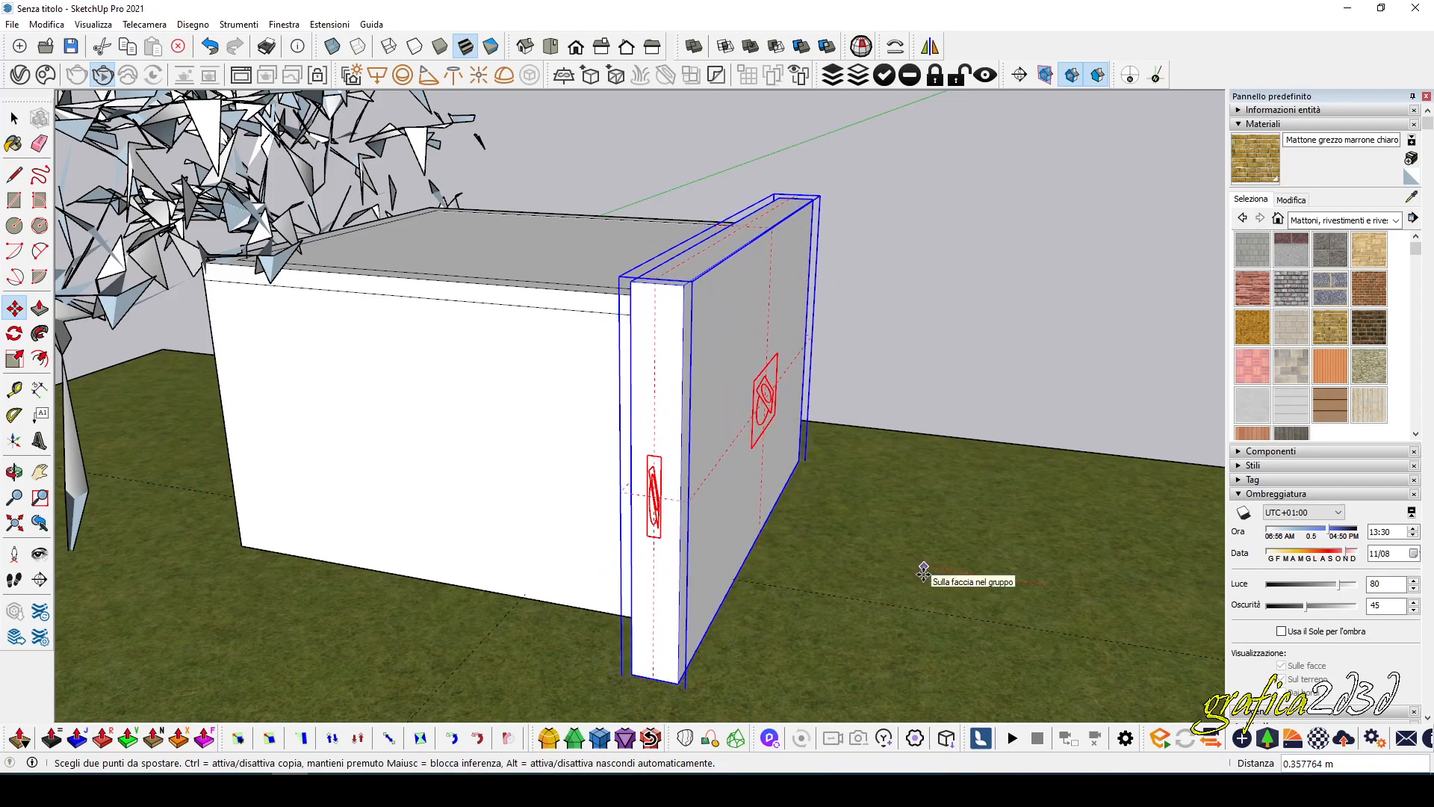
# Show the faces as transparent to examine how the clipper overlaps the end wall, and return to opaque faces.
pyautogui.click(341, 58)
pyautogui.moveTo(448, 336); pyautogui.dragTo(598, 359, button='middle')
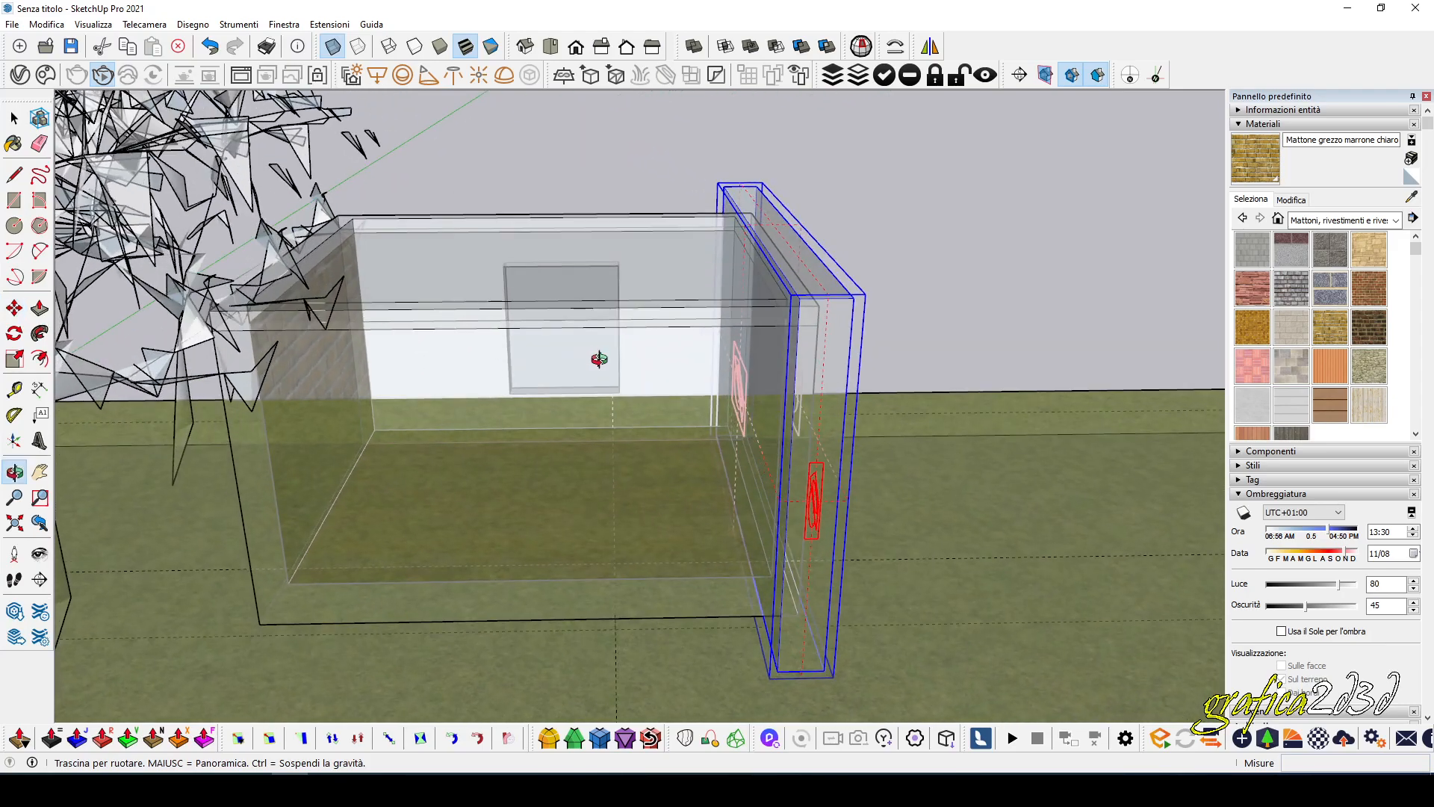
pyautogui.scroll(3, 912, 278)
pyautogui.scroll(5, 911, 279)
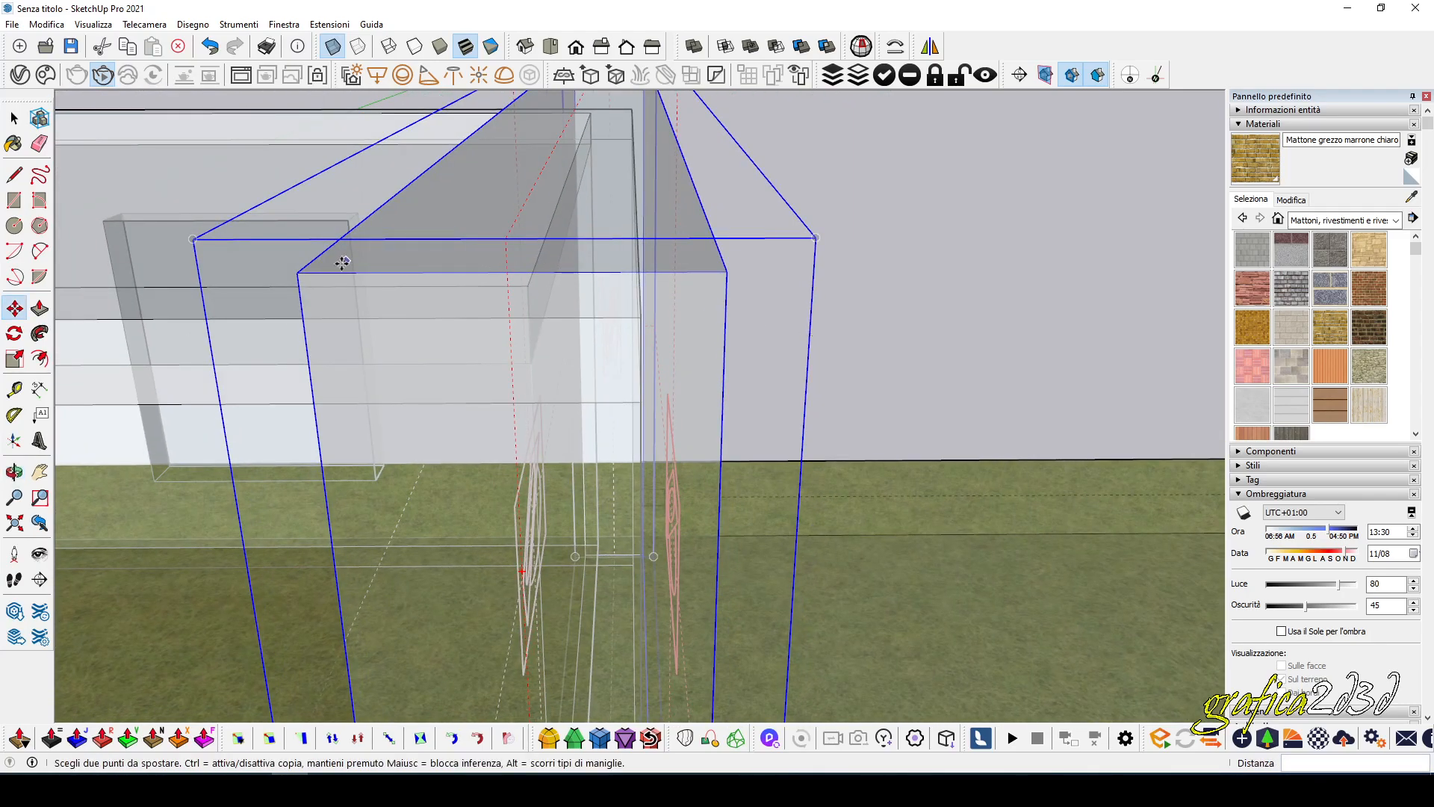
pyautogui.moveTo(477, 255); pyautogui.dragTo(541, 266, button='middle')
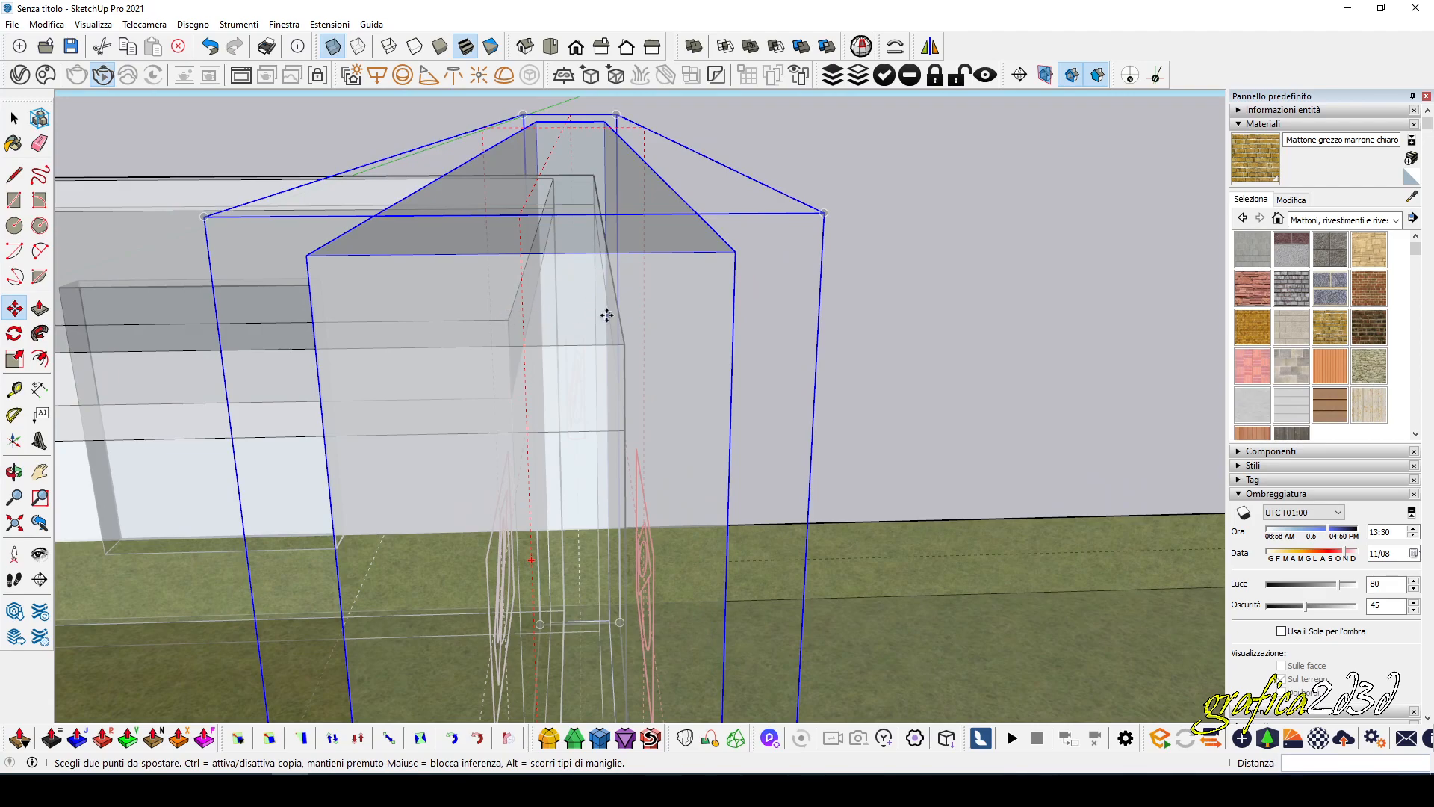
pyautogui.scroll(-5, 496, 310)
pyautogui.moveTo(563, 287); pyautogui.dragTo(447, 354, button='middle')
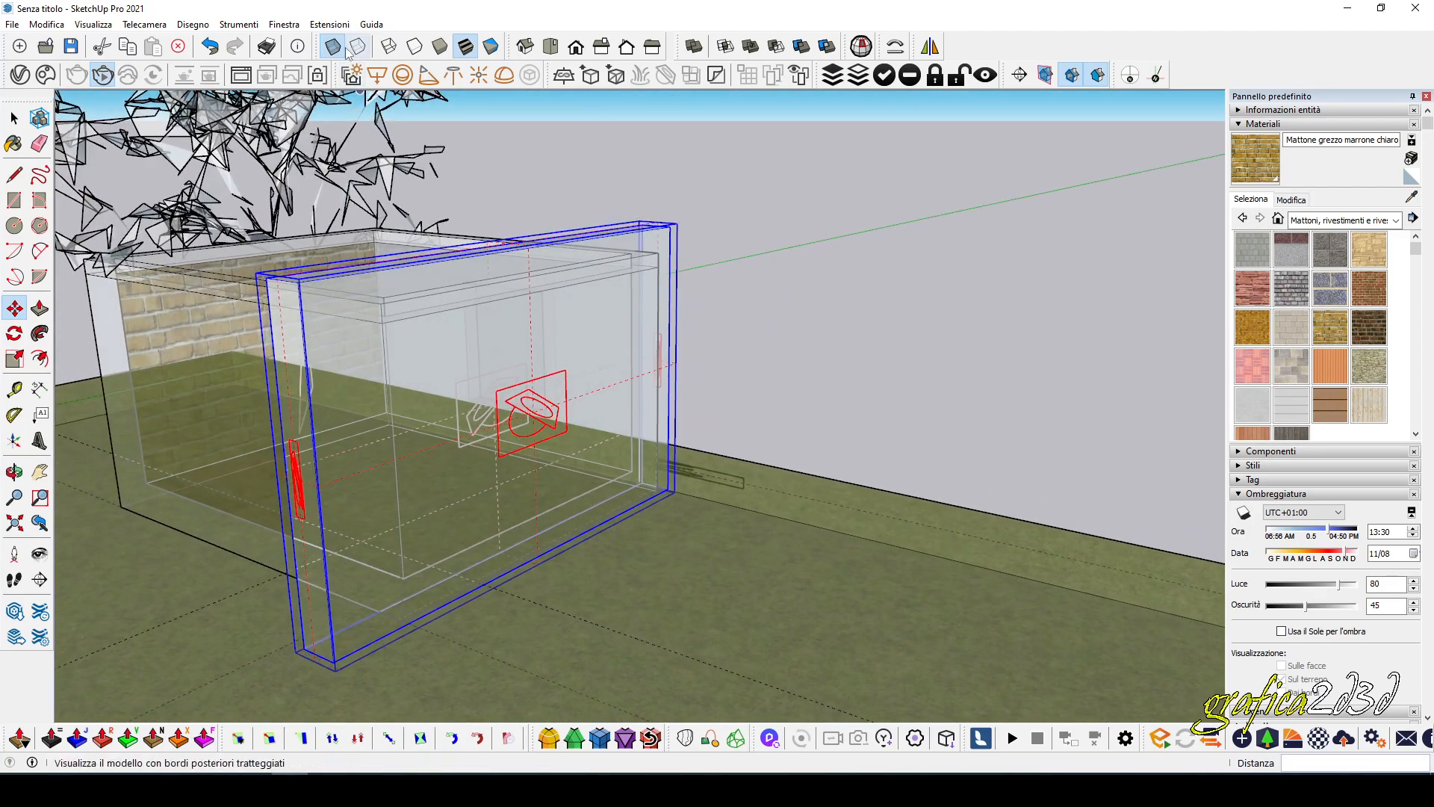
pyautogui.click(331, 51)
pyautogui.click(834, 305)
pyautogui.moveTo(832, 304); pyautogui.dragTo(738, 294, button='middle')
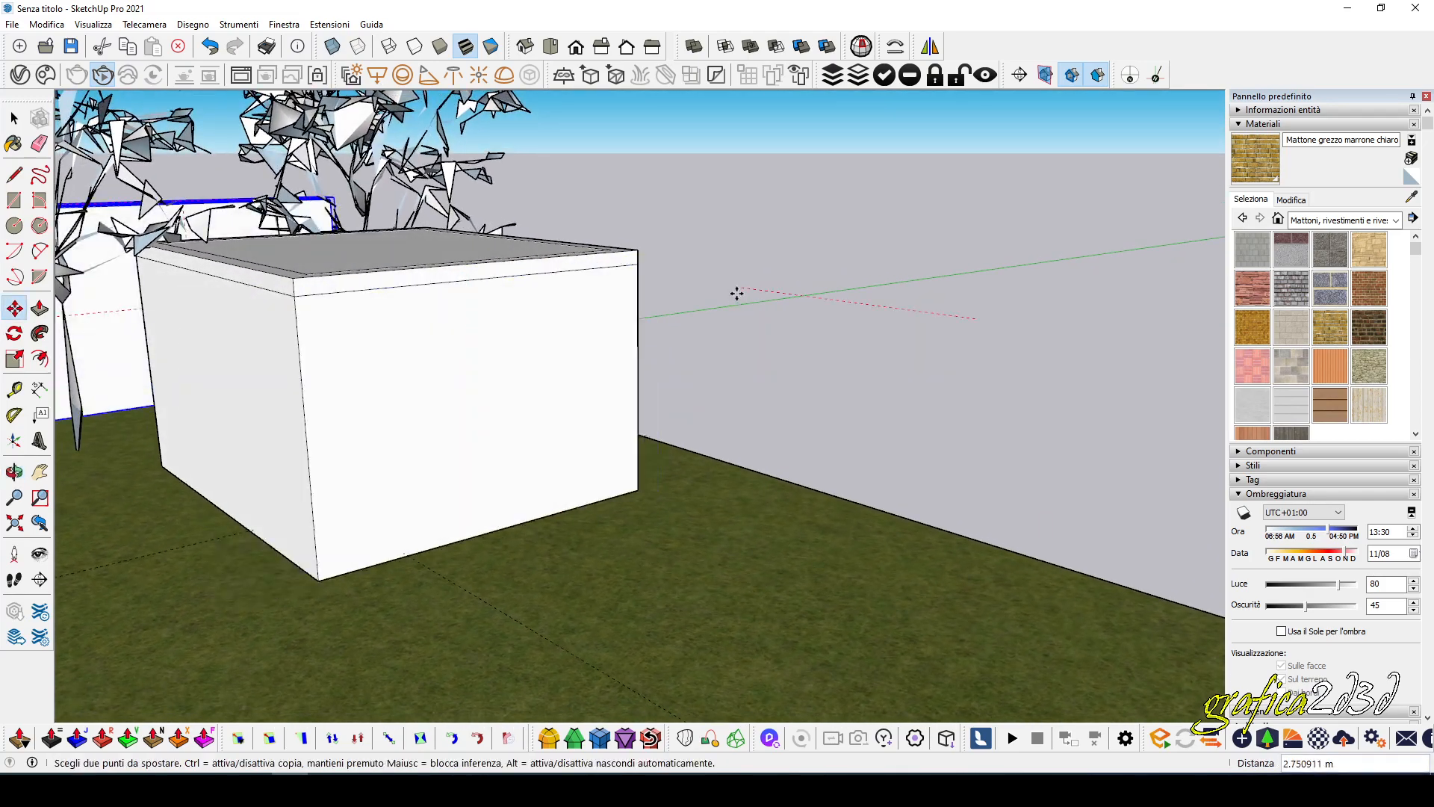
pyautogui.press('Escape')
# Frame the building's clipped end straight on and start an interactive V-Ray render of it.
pyautogui.moveTo(639, 352); pyautogui.dragTo(525, 315, button='middle')
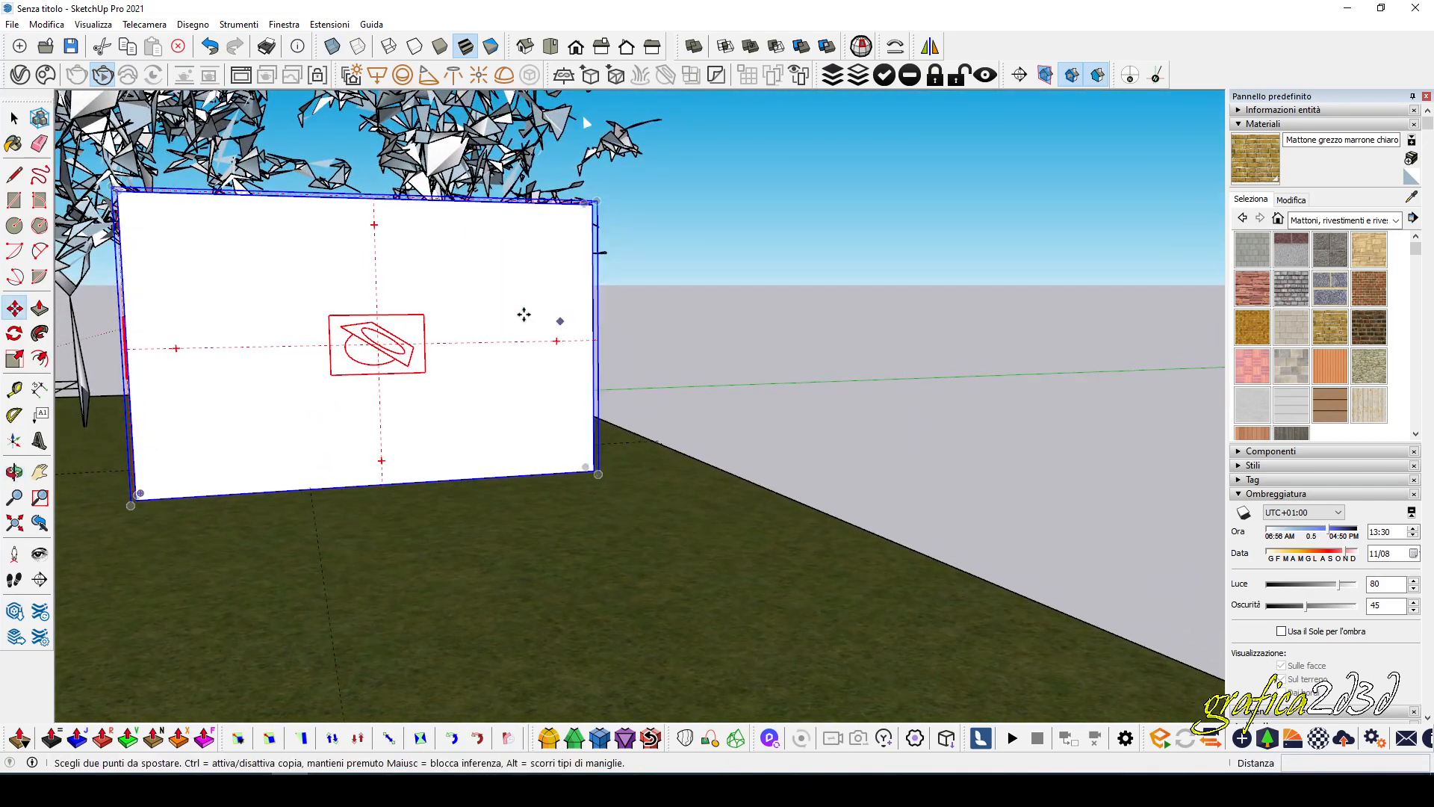
pyautogui.scroll(5, 80, 237)
pyautogui.moveTo(290, 278)
pyautogui.mouseDown(button='middle')
pyautogui.moveTo(307, 285)
pyautogui.moveTo(231, 257)
pyautogui.moveTo(227, 234)
pyautogui.mouseUp(button='middle')
pyautogui.press('m')
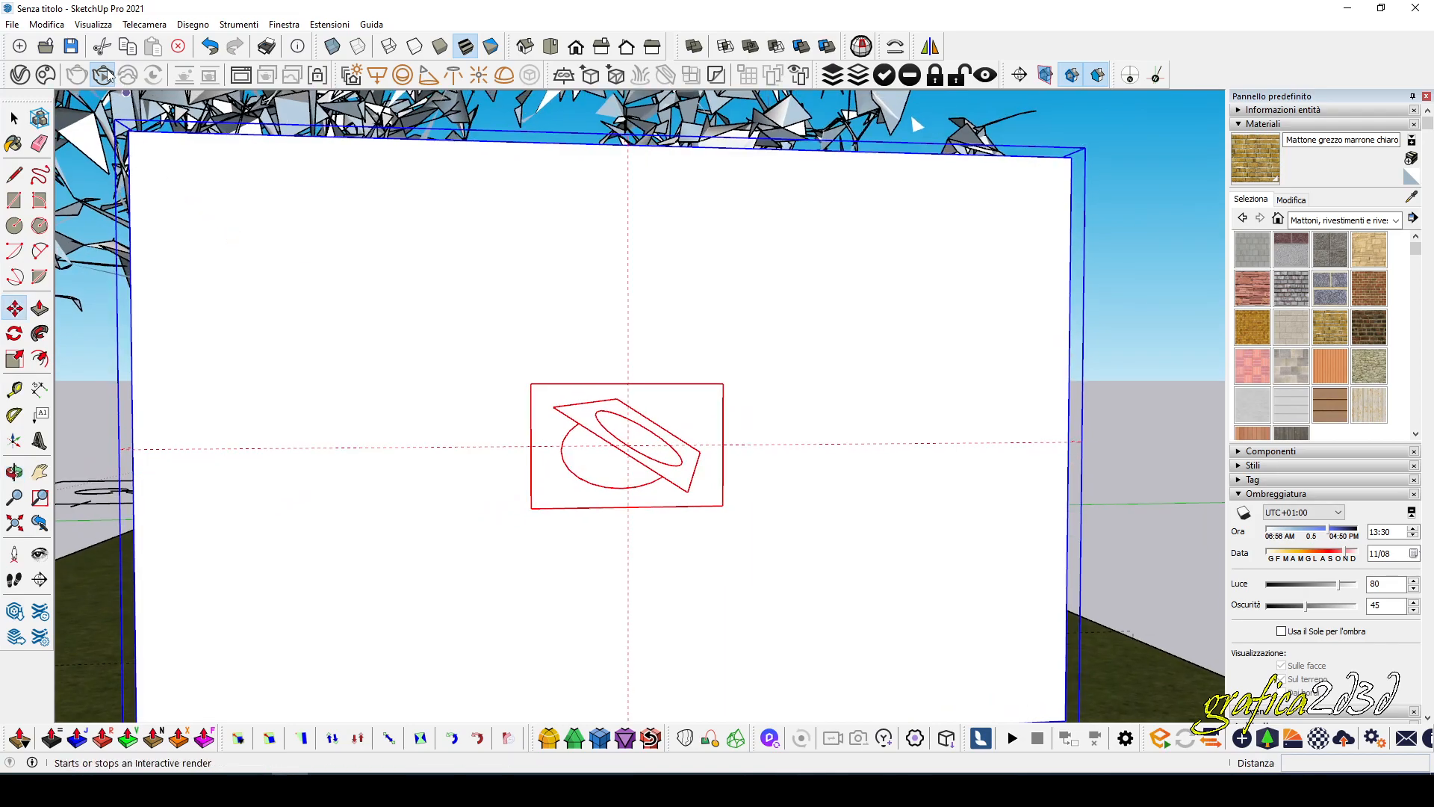
pyautogui.click(104, 78)
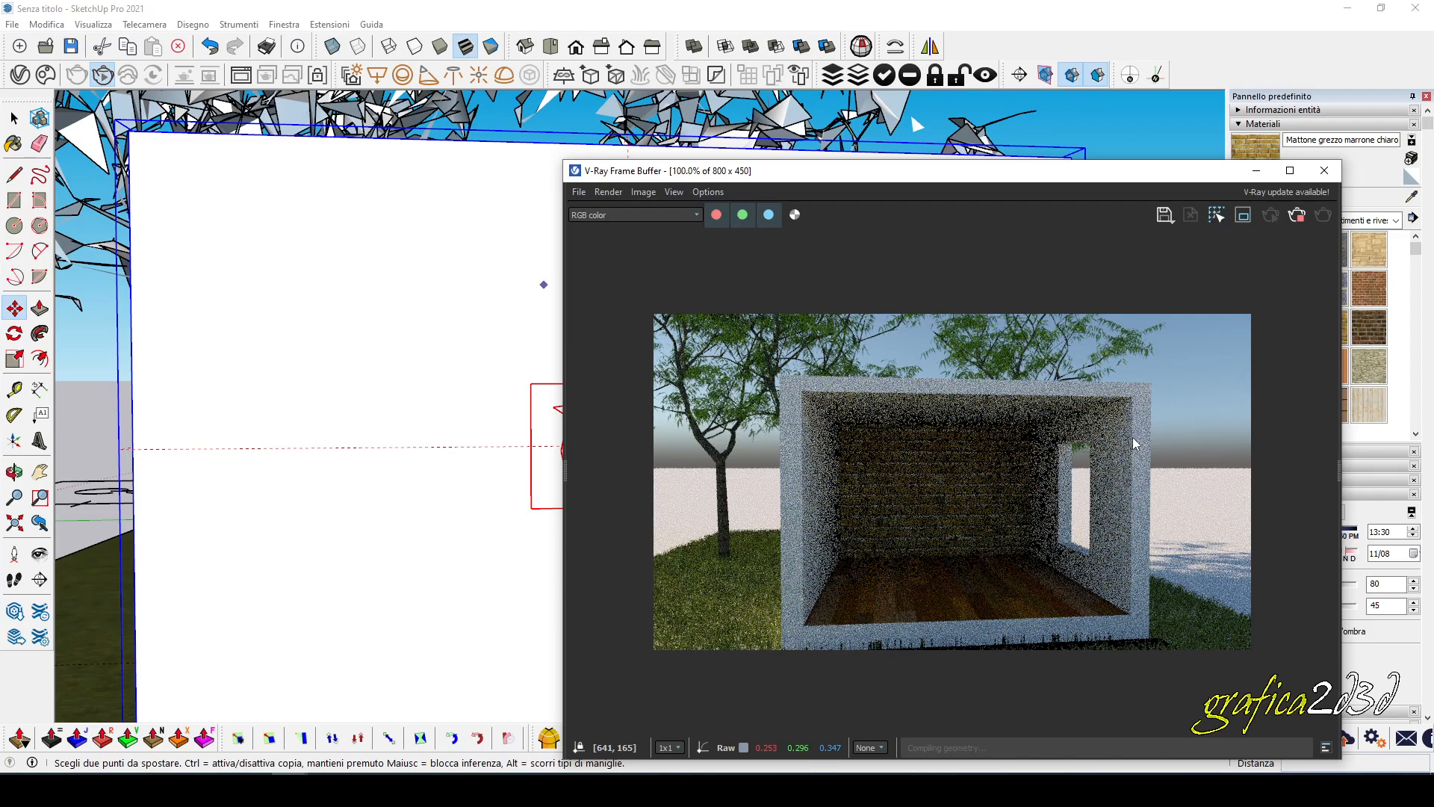
pyautogui.moveTo(884, 179); pyautogui.dragTo(938, 128)
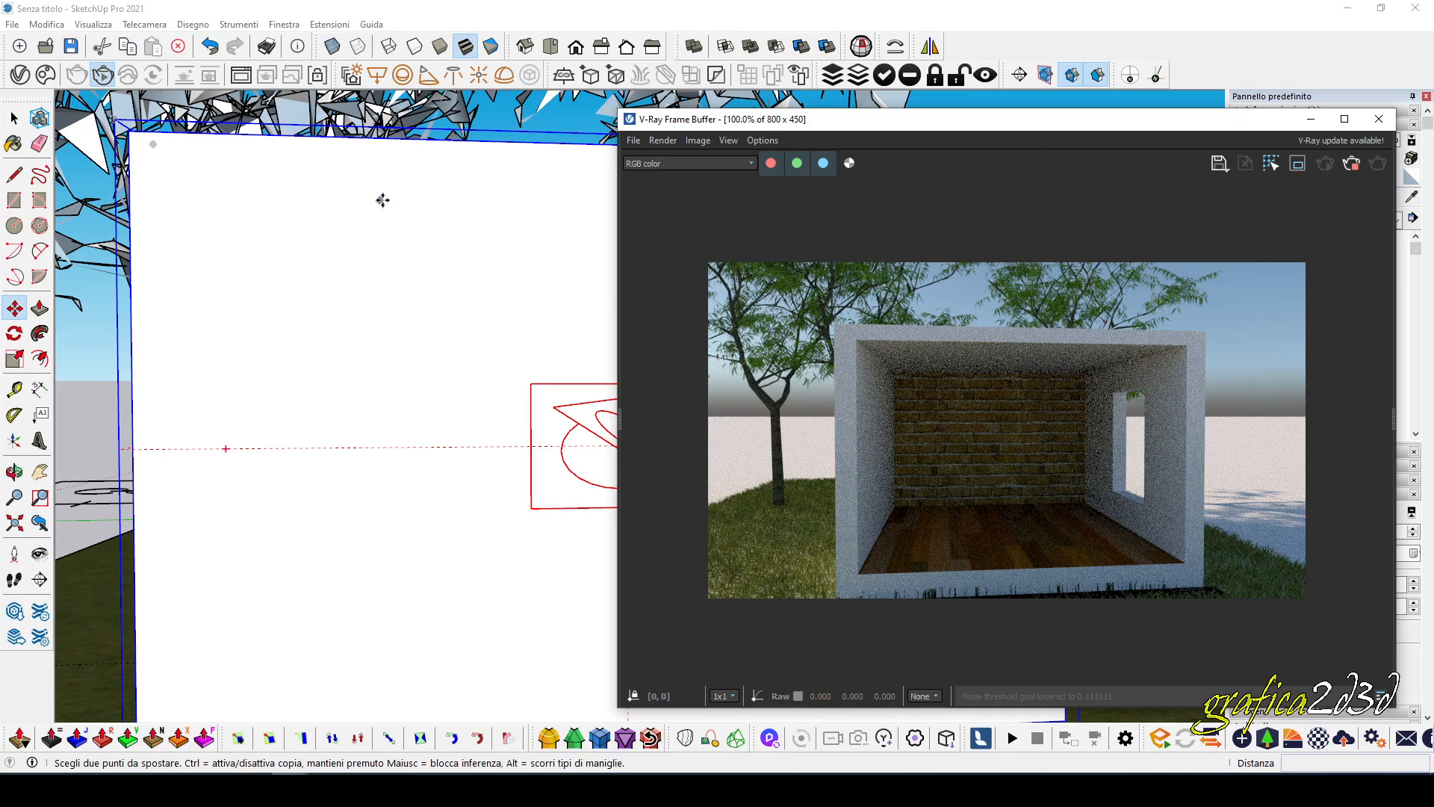
# Open the Mesh Clipper's settings in the V-Ray Asset Editor and expand its additional options.
pyautogui.click(14, 117)
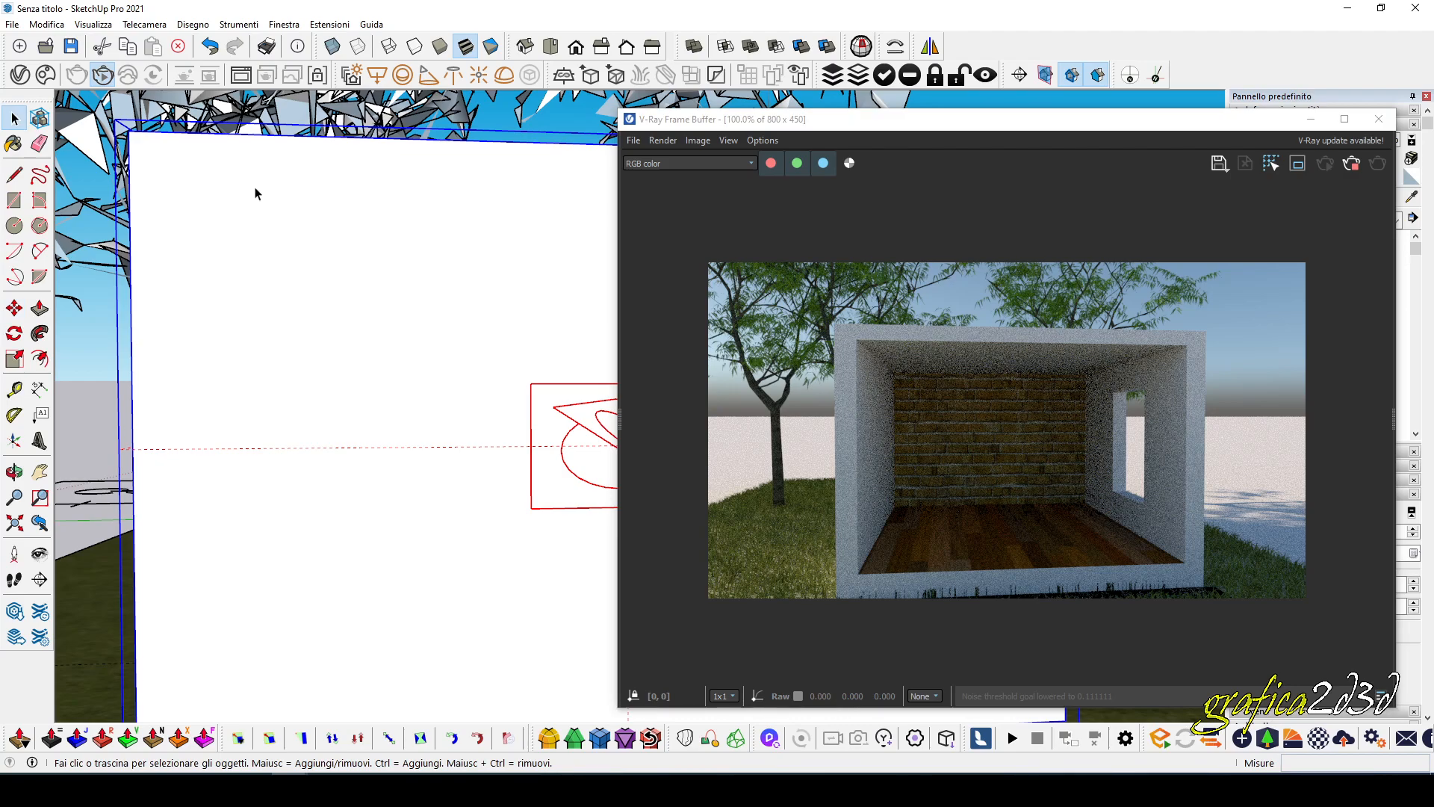
pyautogui.click(19, 76)
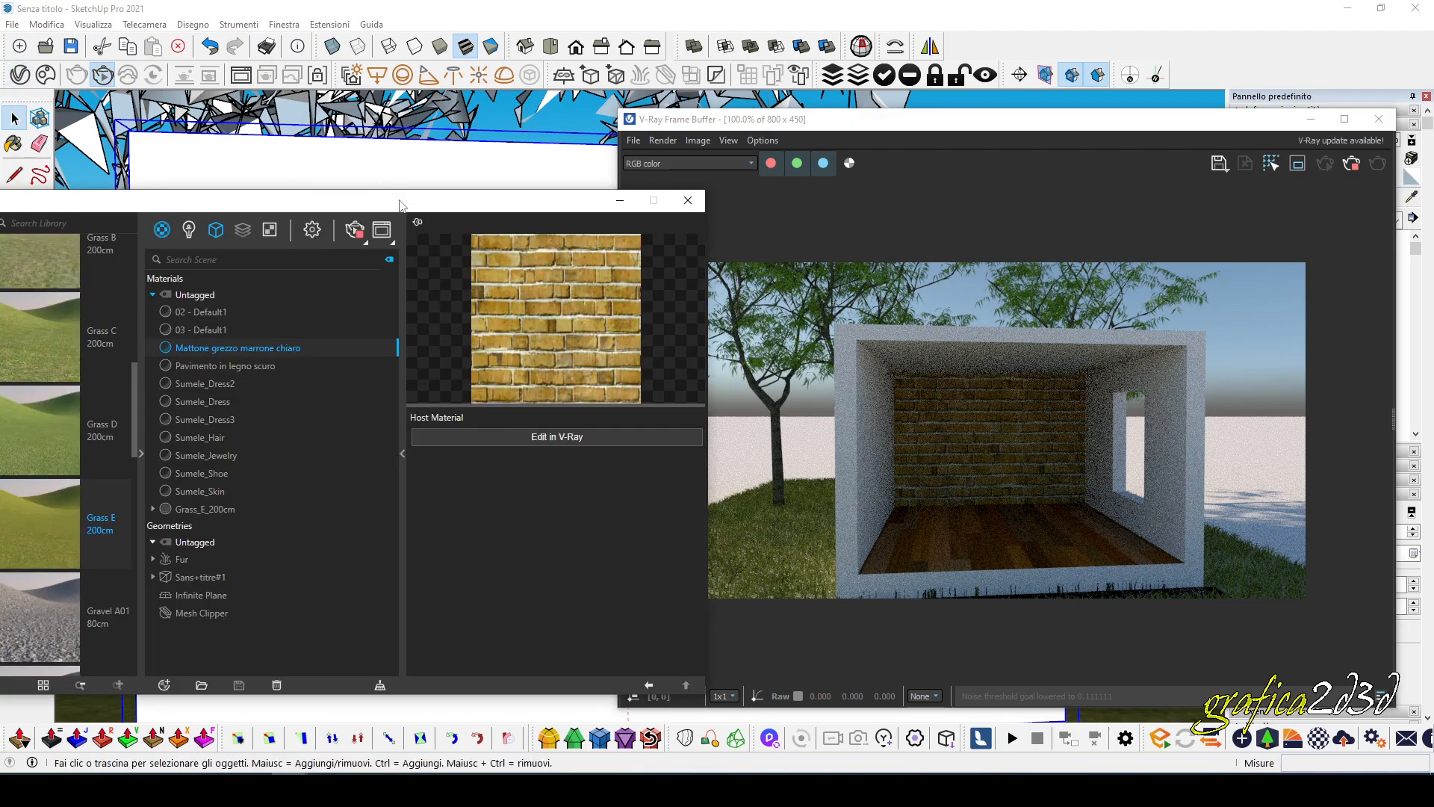
pyautogui.click(277, 185)
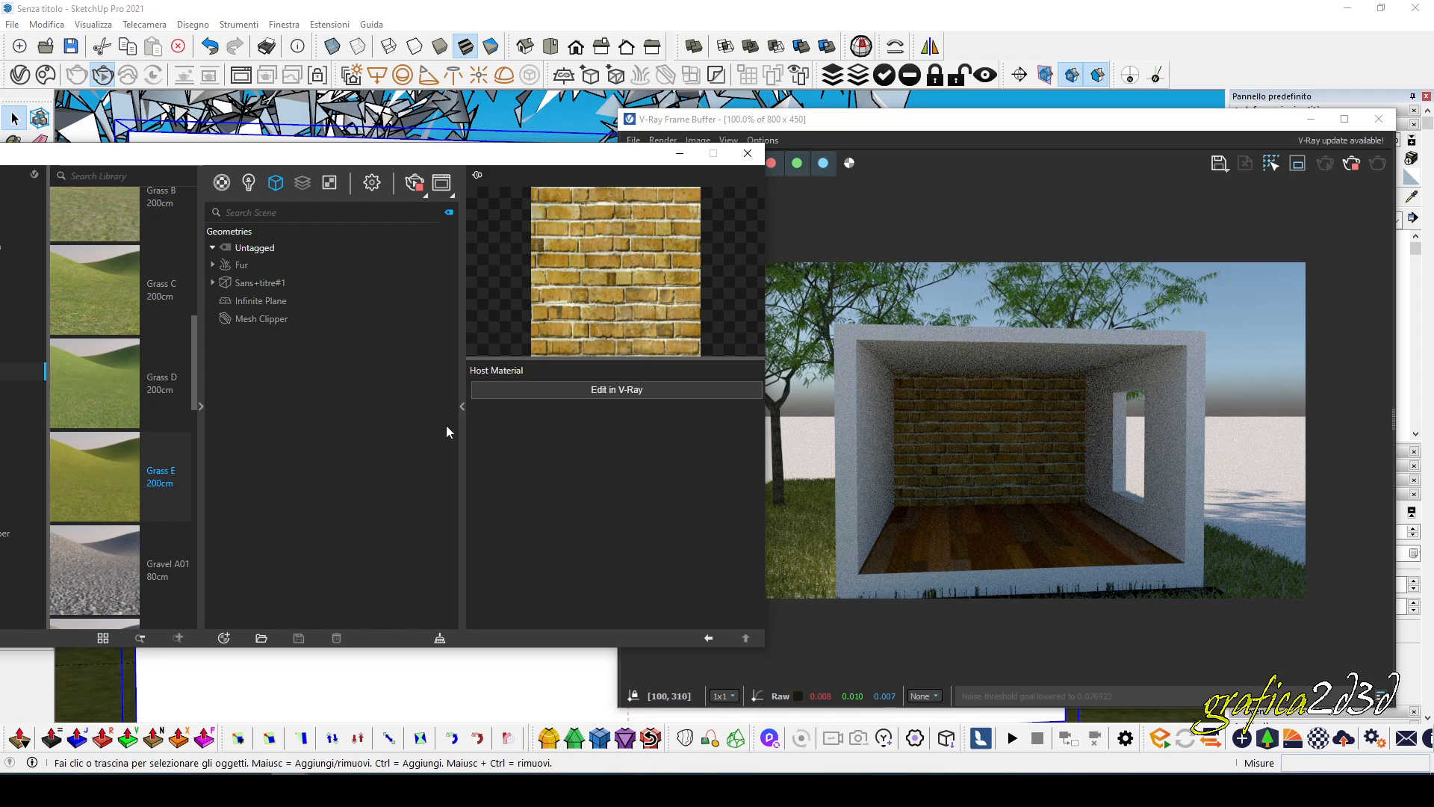
pyautogui.click(263, 319)
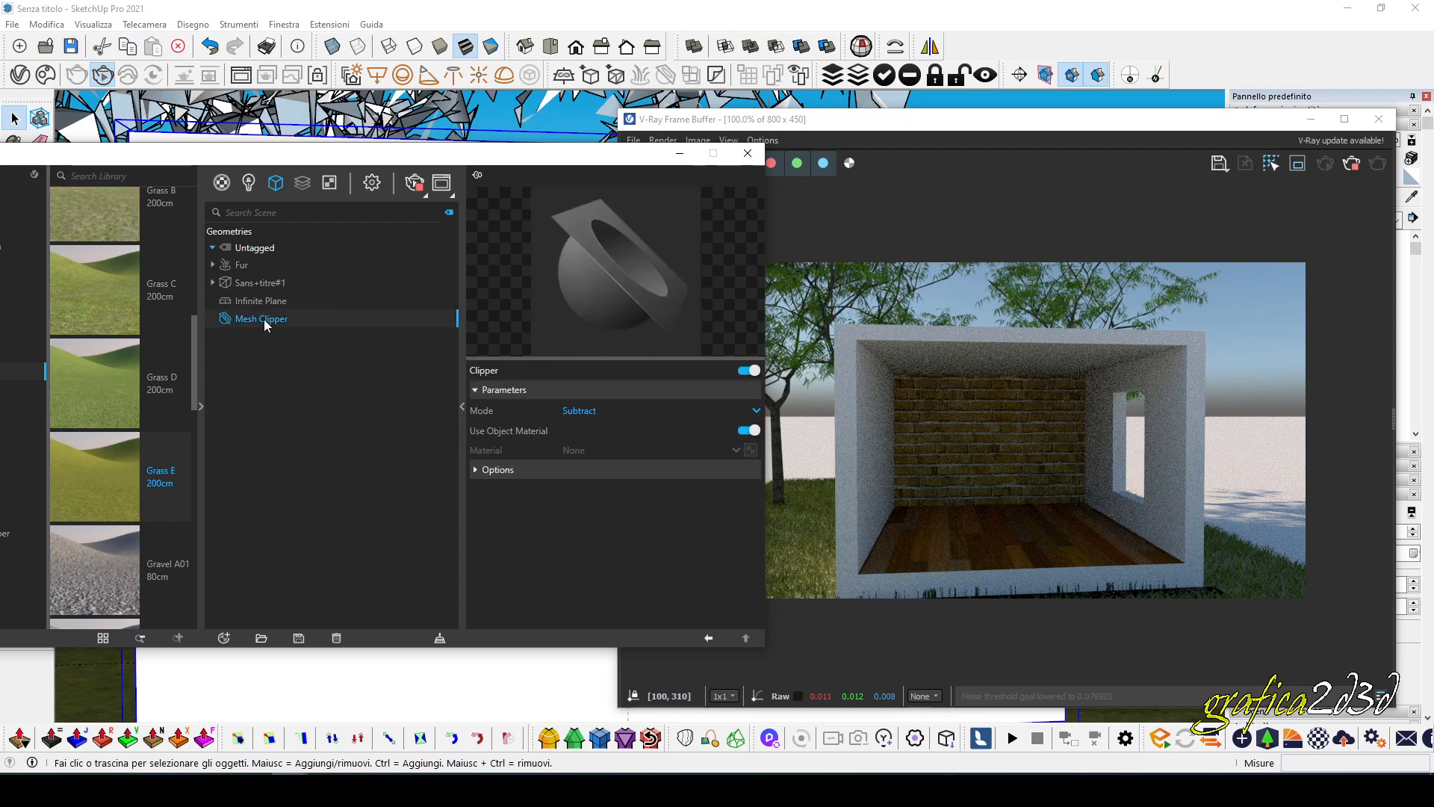
pyautogui.click(489, 472)
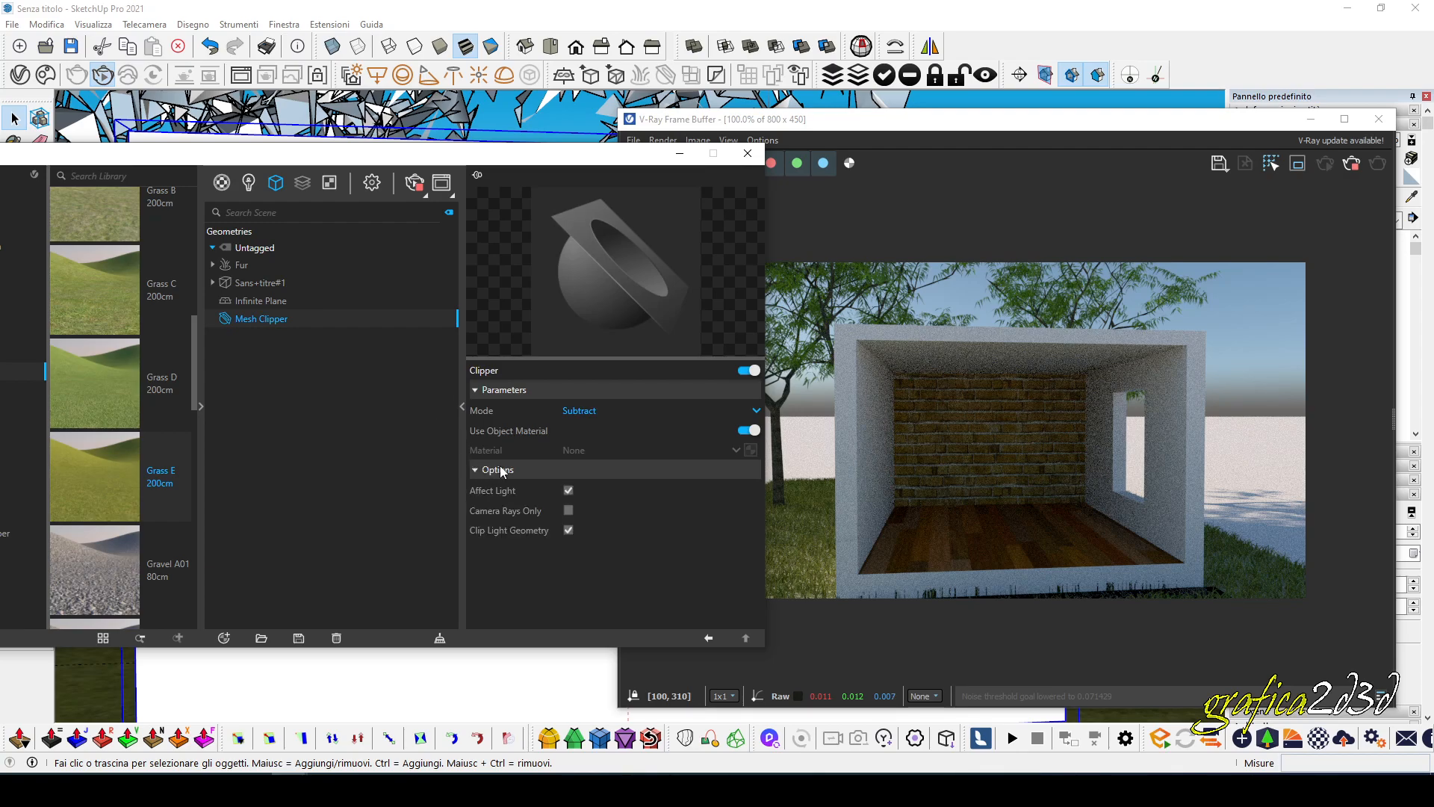
# Toggle the Mesh Clipper's Affect Light option to compare the interior lighting, leave it off, and keep the mode on Subtract.
pyautogui.click(569, 491)
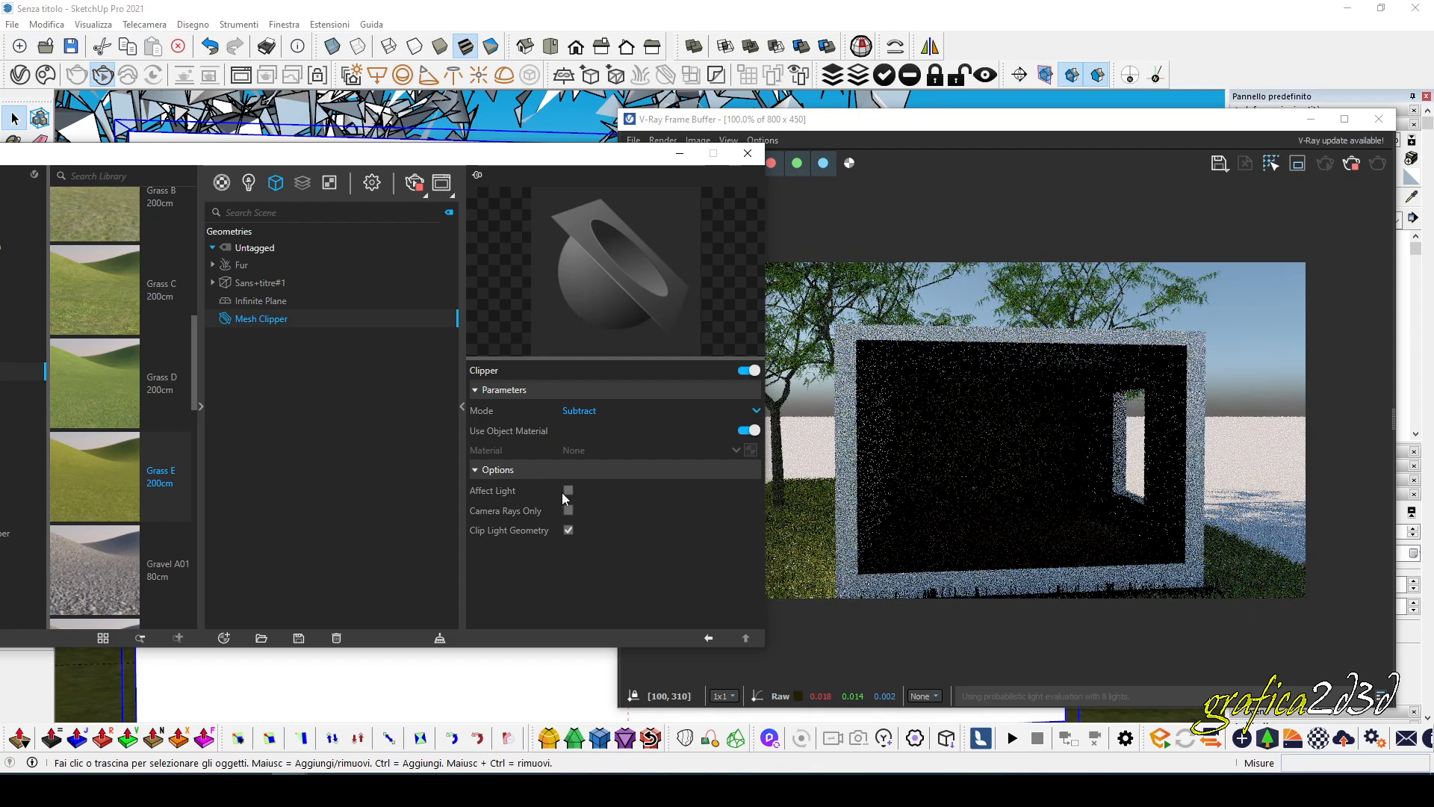
pyautogui.click(568, 490)
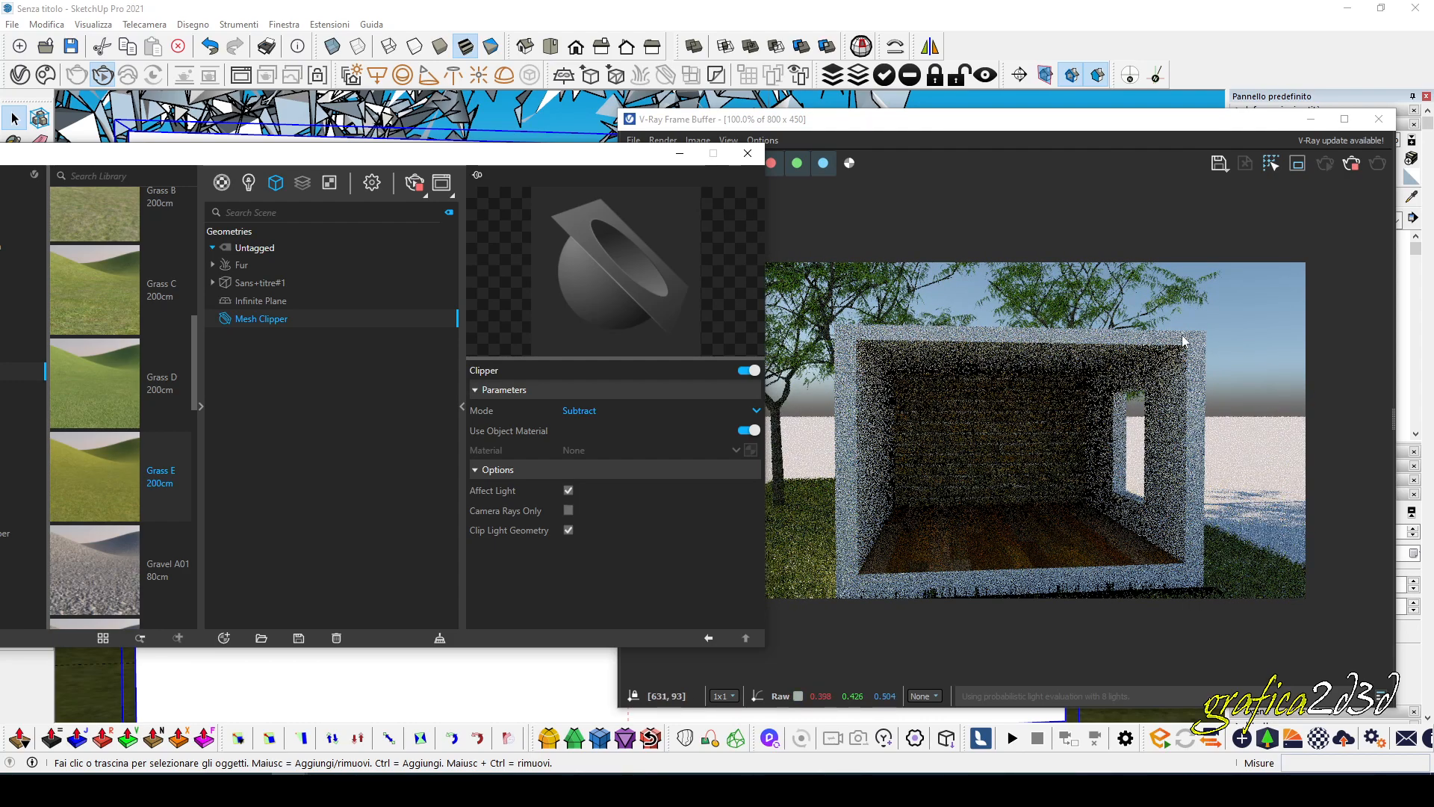
pyautogui.click(568, 491)
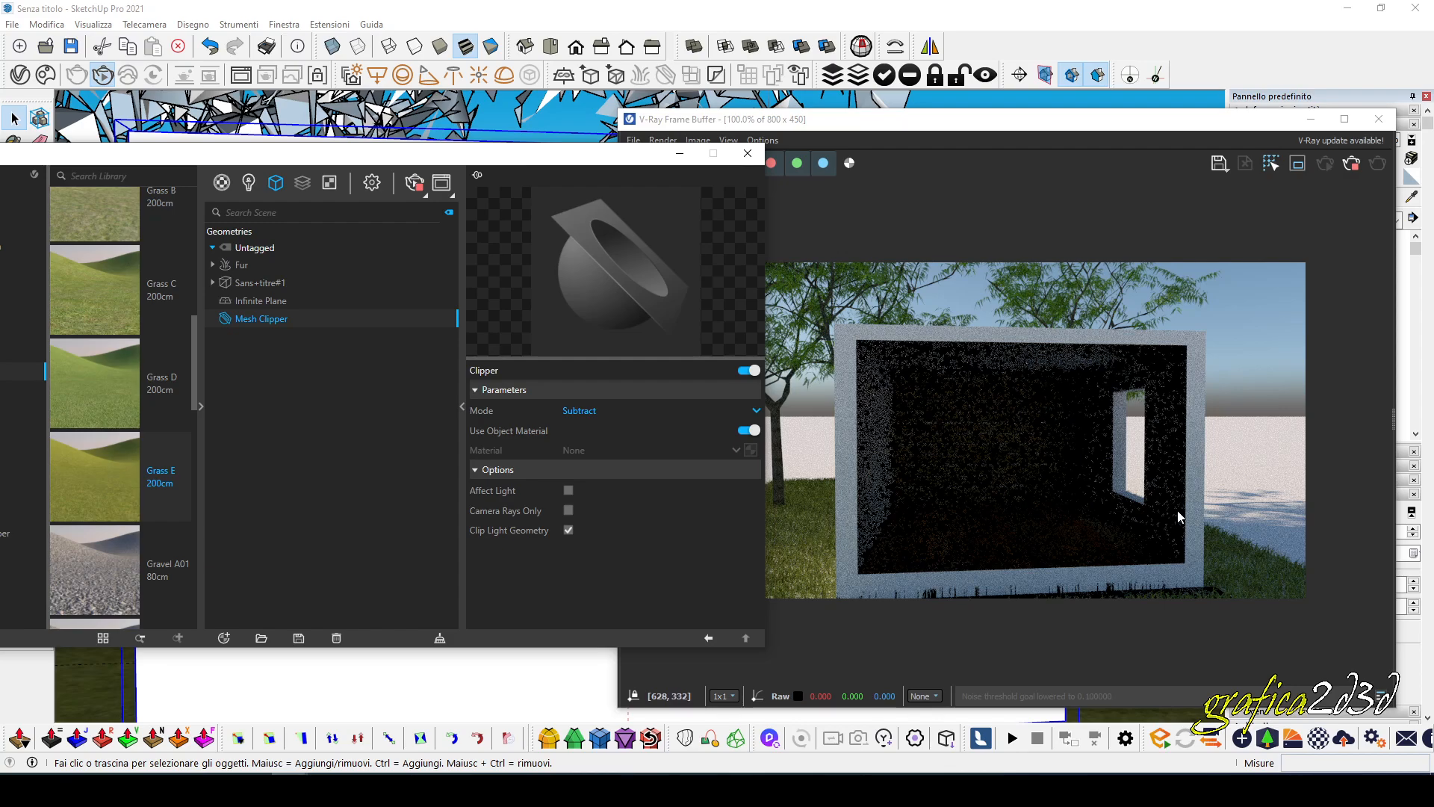
pyautogui.click(568, 491)
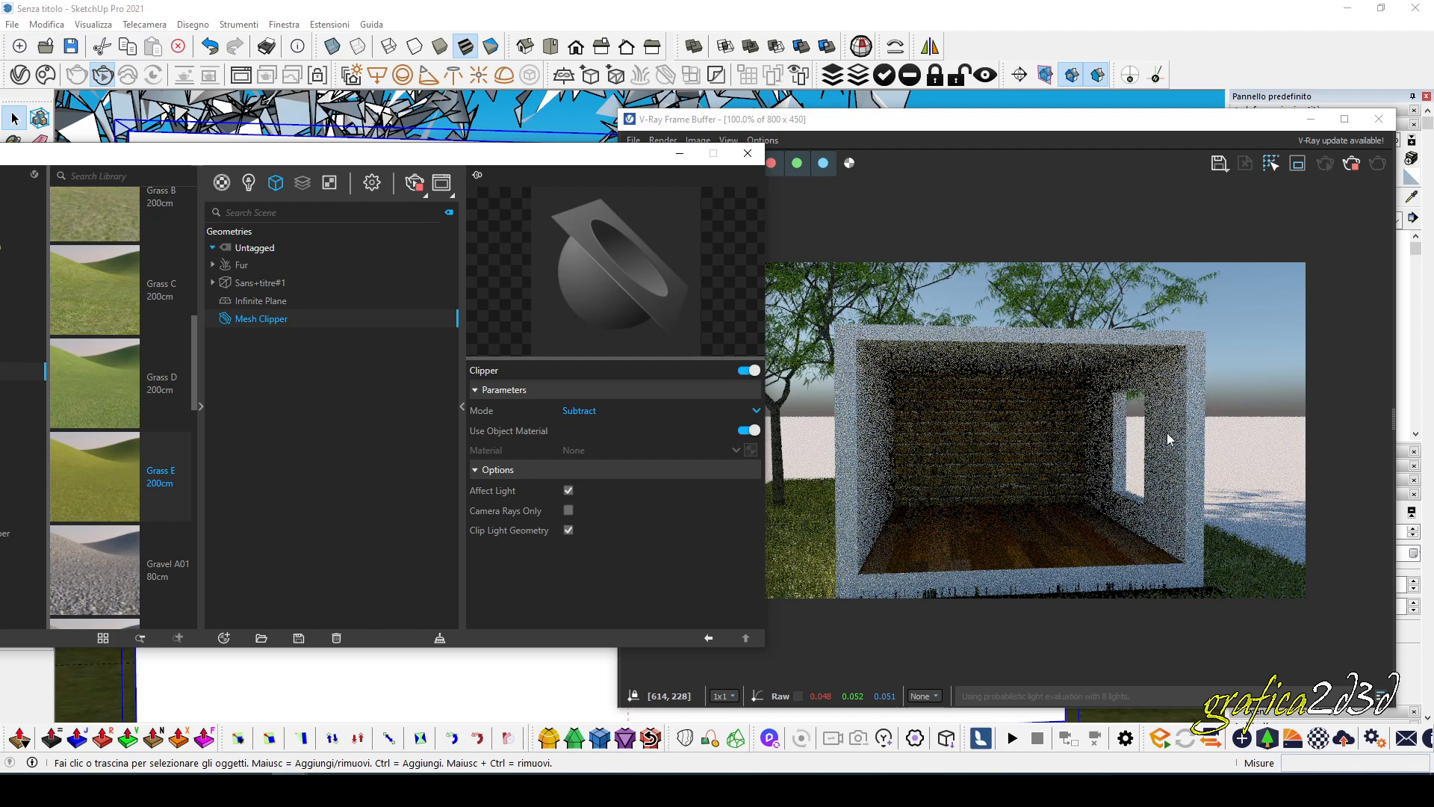
pyautogui.click(568, 490)
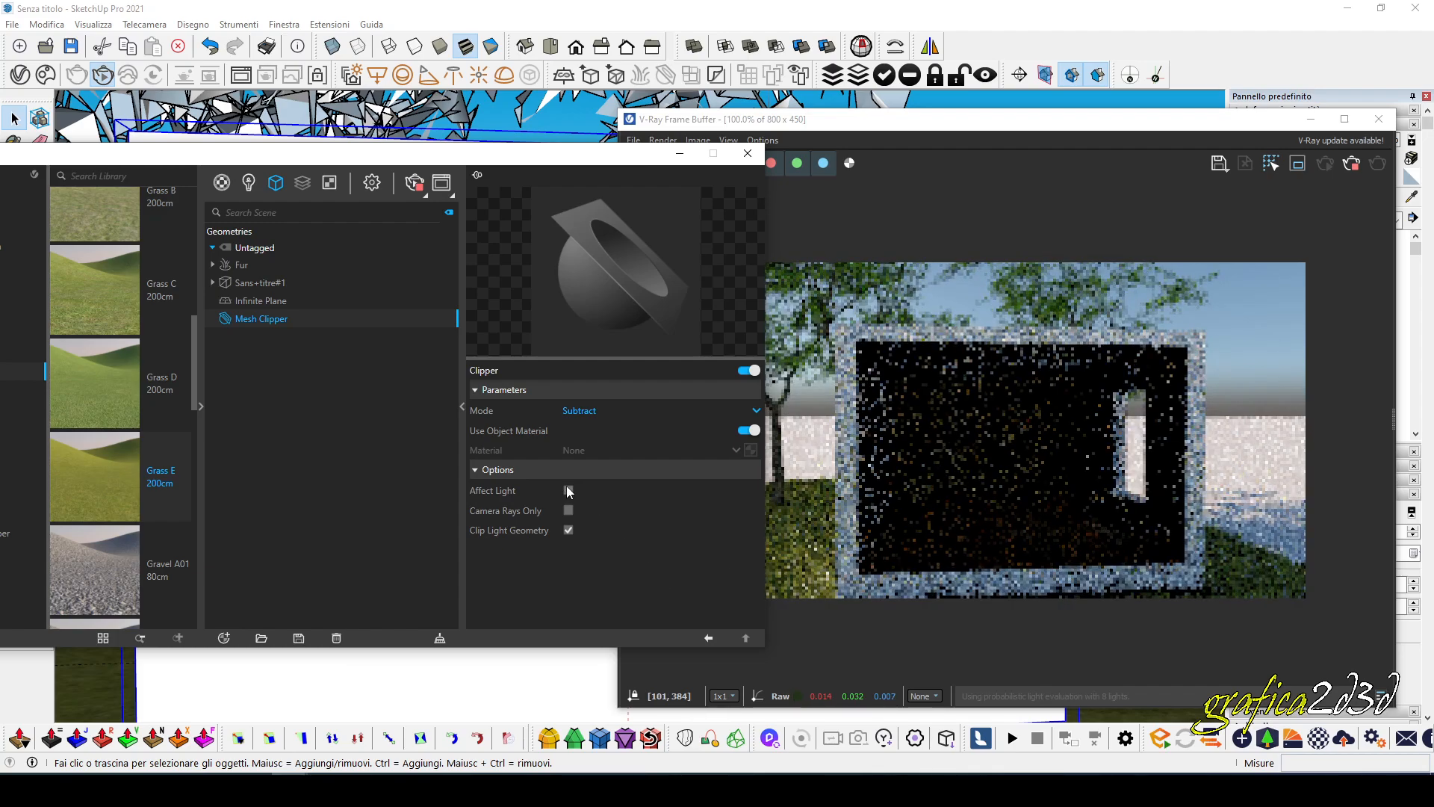
pyautogui.click(757, 411)
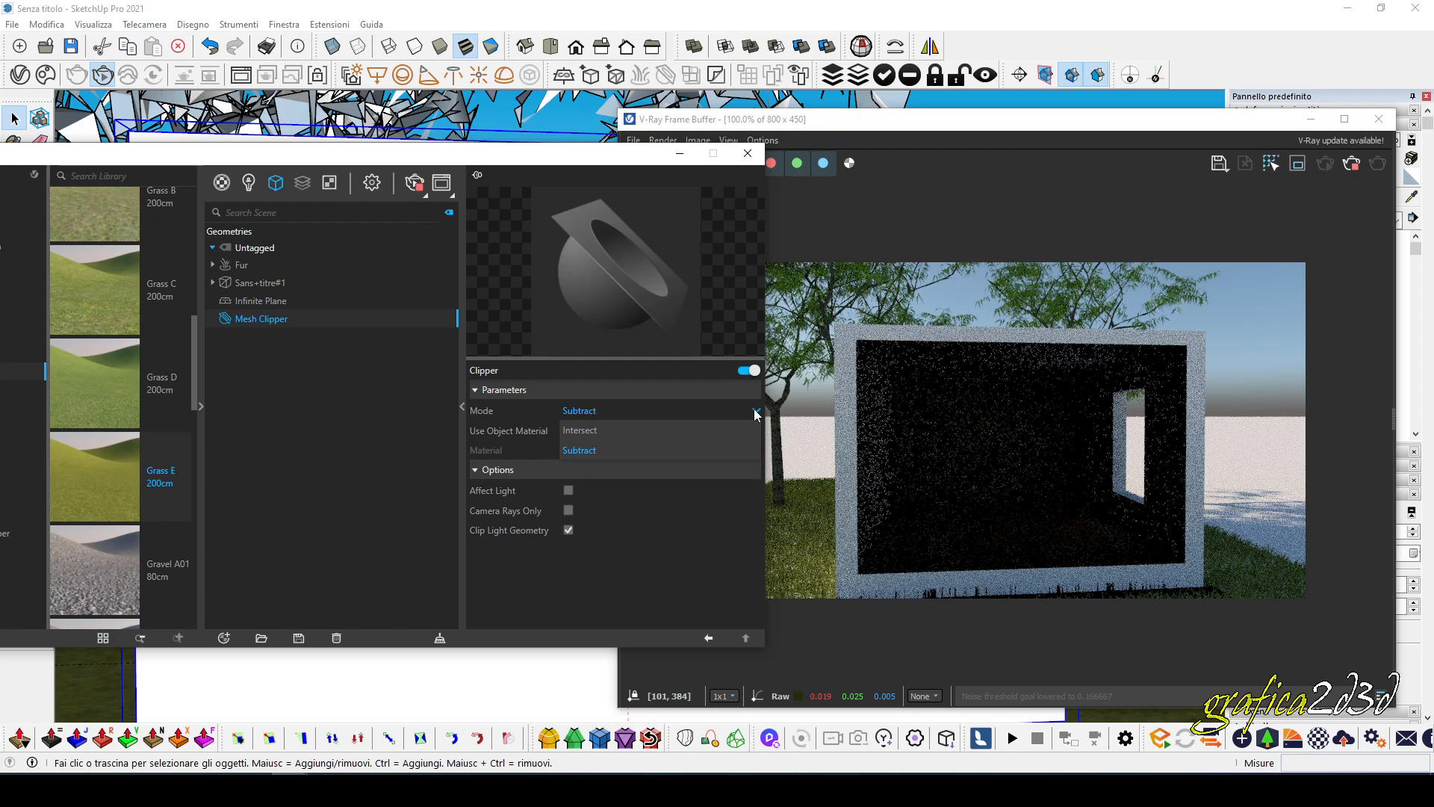
pyautogui.click(602, 414)
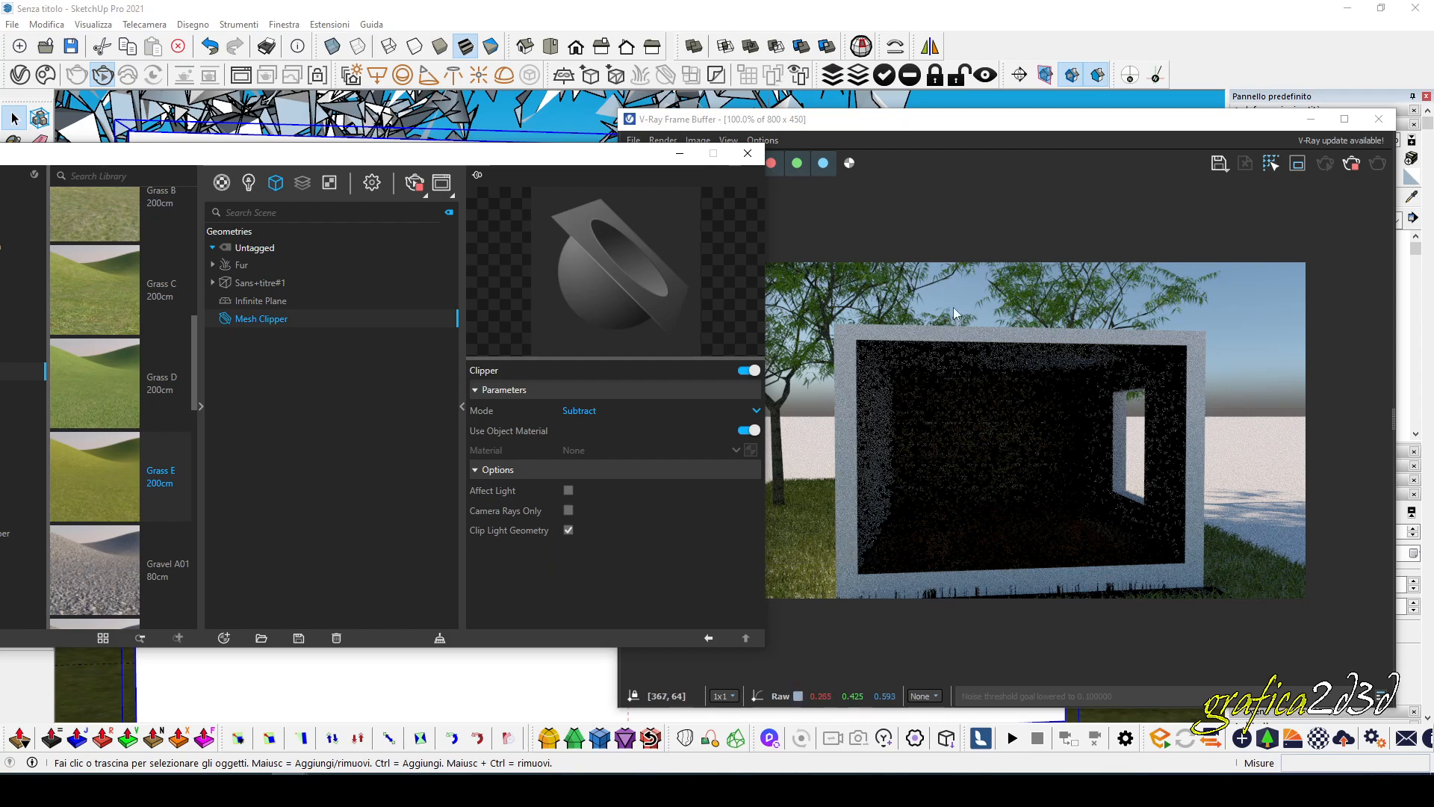
# Bring the camera closer to the clipped end wall so the interactive render is filled by the room's interior.
pyautogui.moveTo(605, 159); pyautogui.dragTo(330, 268)
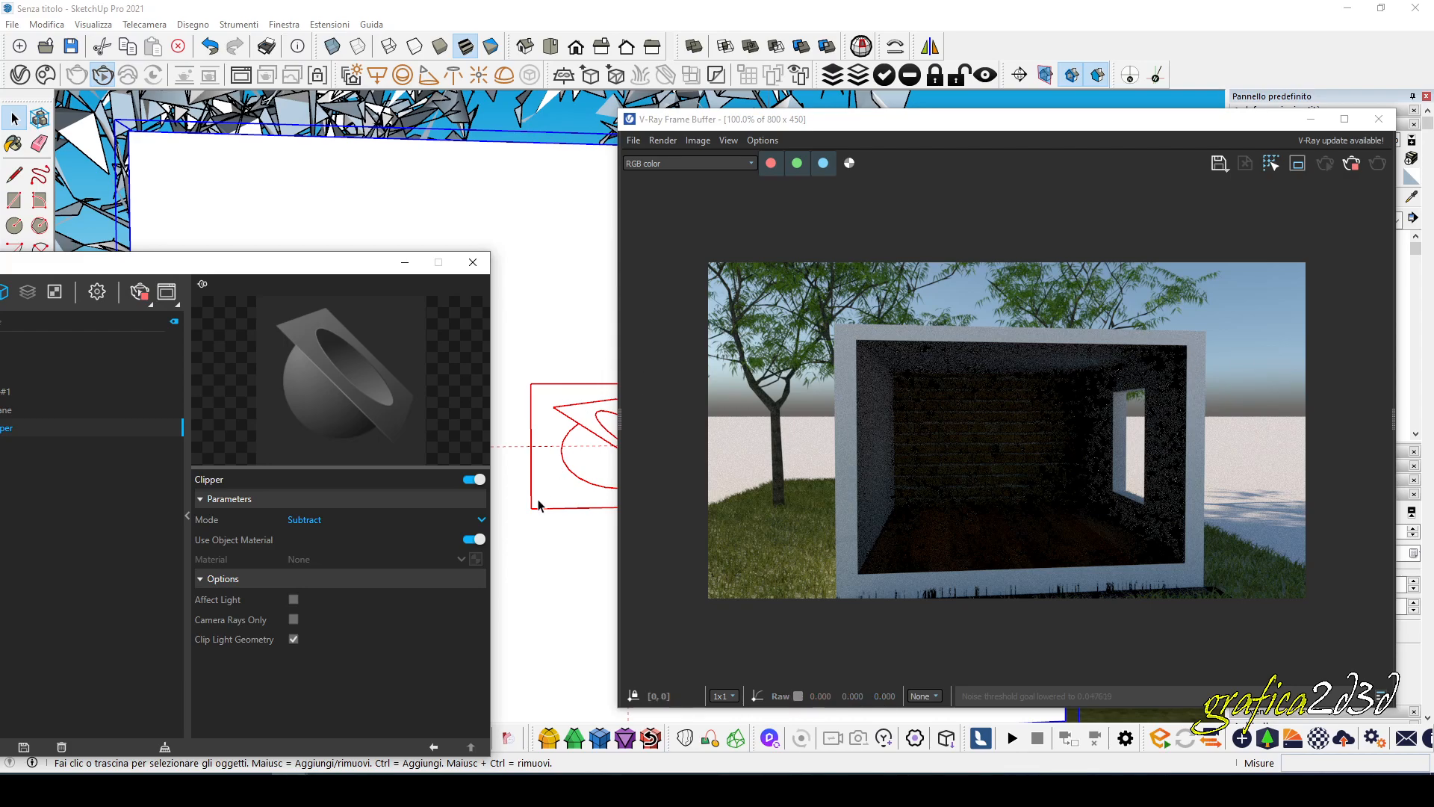
pyautogui.scroll(1, 538, 505)
pyautogui.scroll(3, 539, 505)
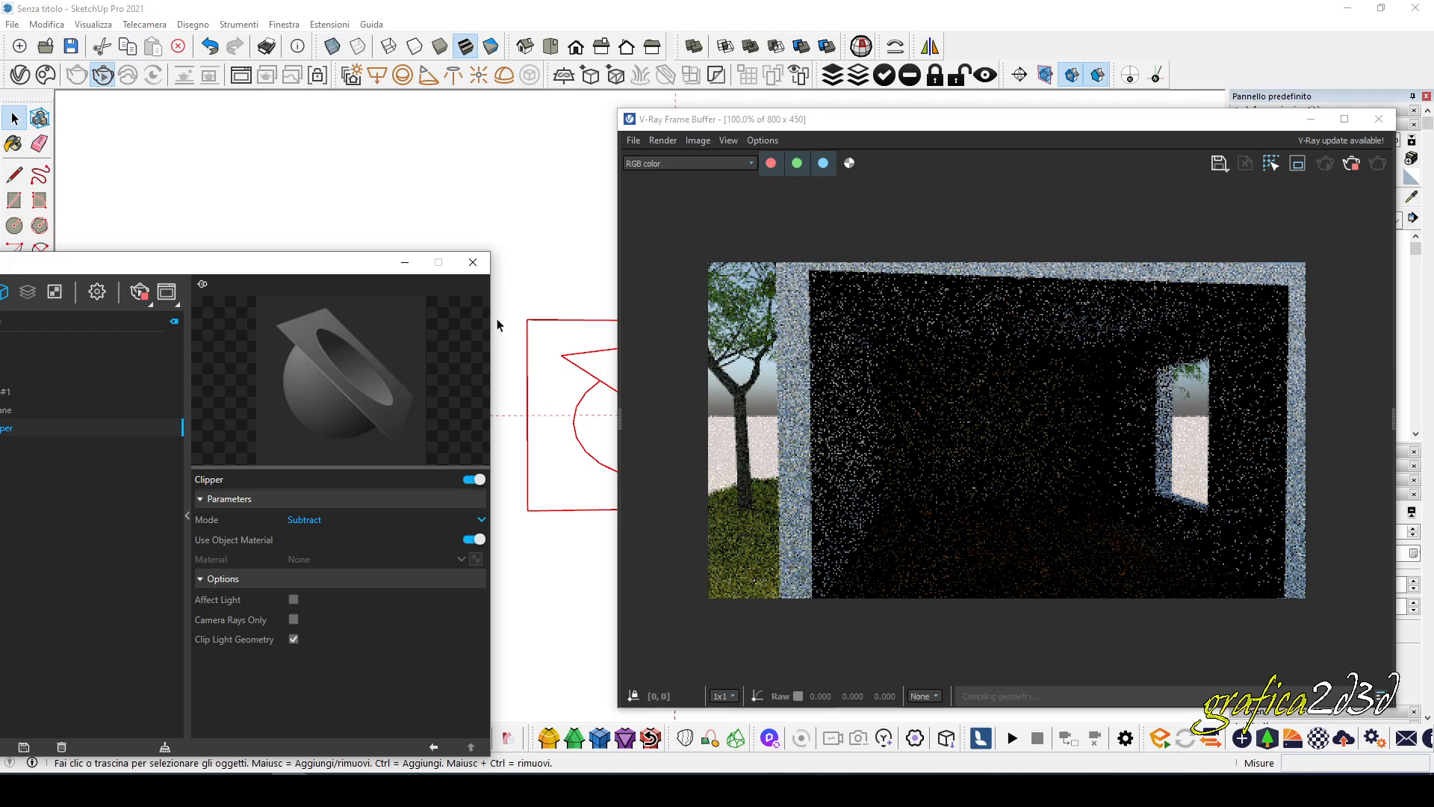
pyautogui.middleClick(529, 324)
pyautogui.moveTo(355, 263); pyautogui.dragTo(481, 624)
pyautogui.click(41, 472)
pyautogui.moveTo(363, 365); pyautogui.dragTo(314, 358)
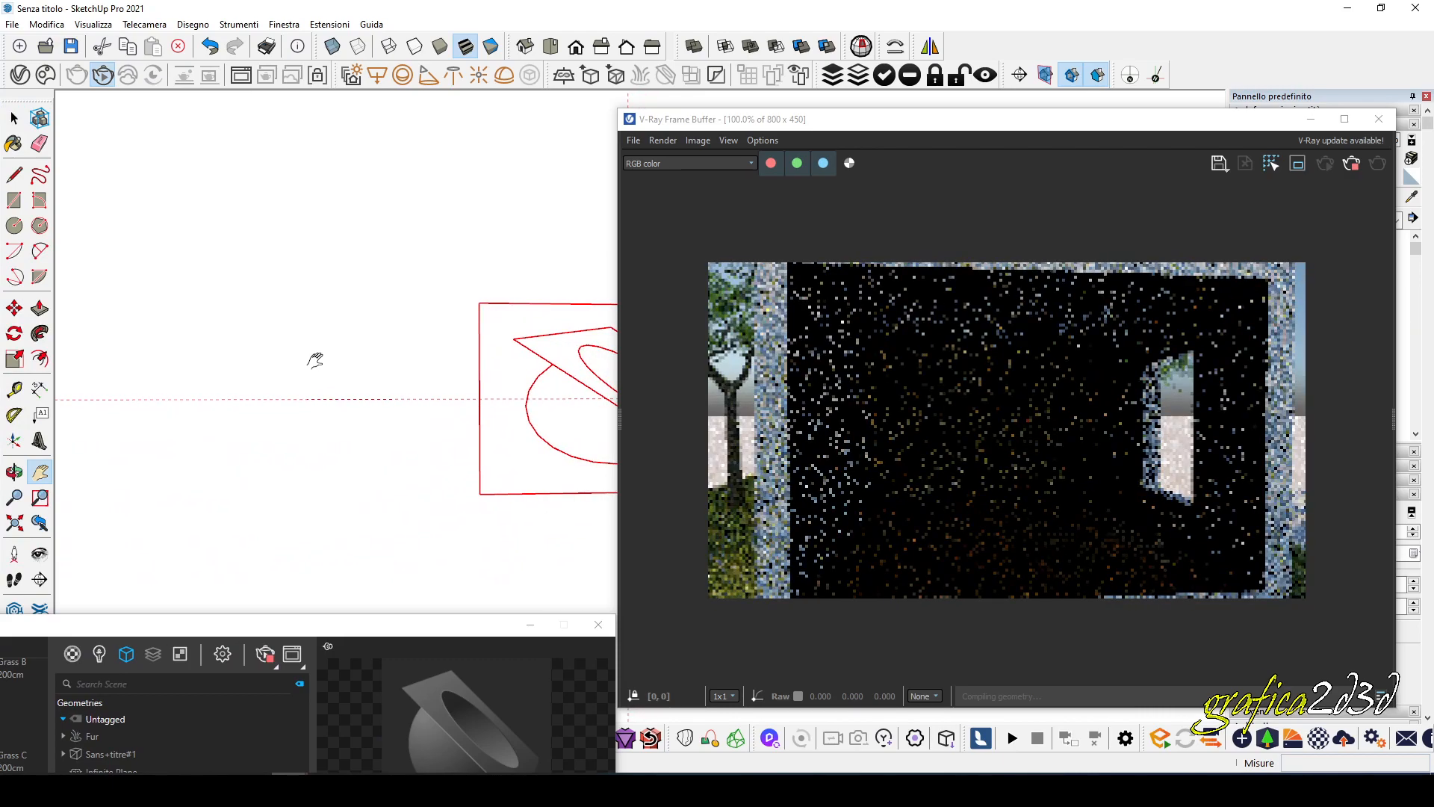
pyautogui.scroll(1, 489, 475)
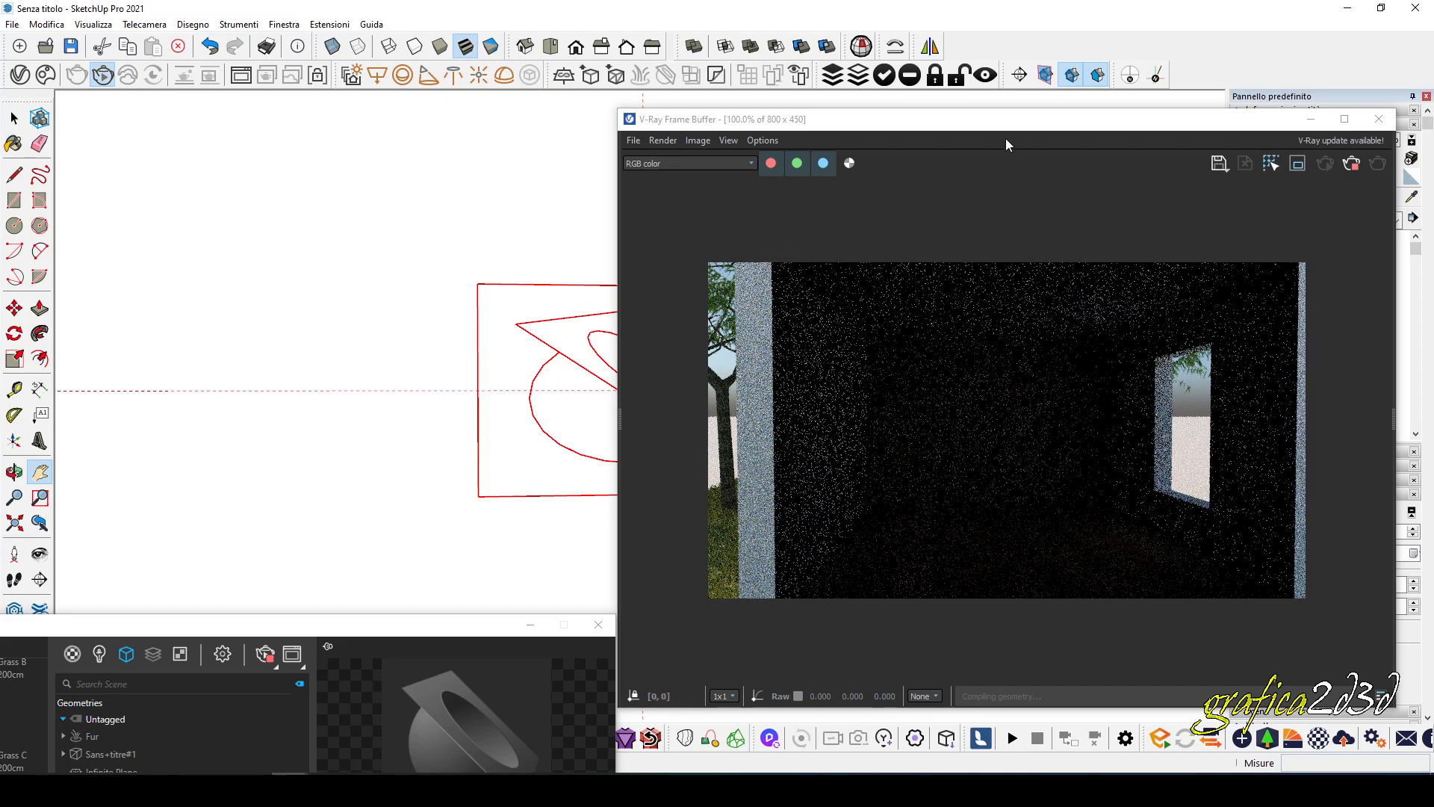
# Set the sun's date to 08/30 and its time to 08:17 in the shadow settings to change the interior lighting.
pyautogui.moveTo(1018, 126); pyautogui.dragTo(652, 117)
pyautogui.click(1314, 124)
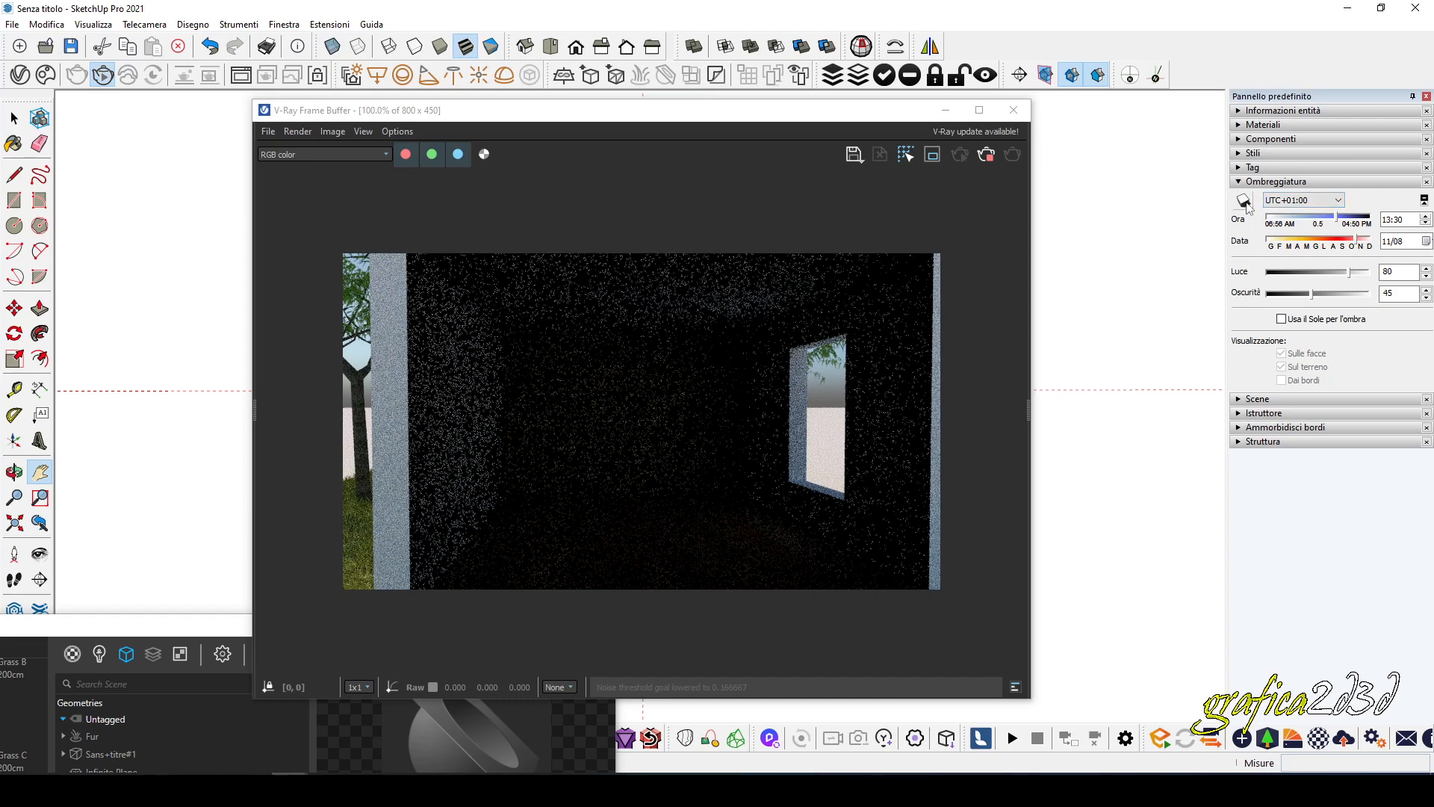
pyautogui.moveTo(1339, 222); pyautogui.dragTo(1269, 245)
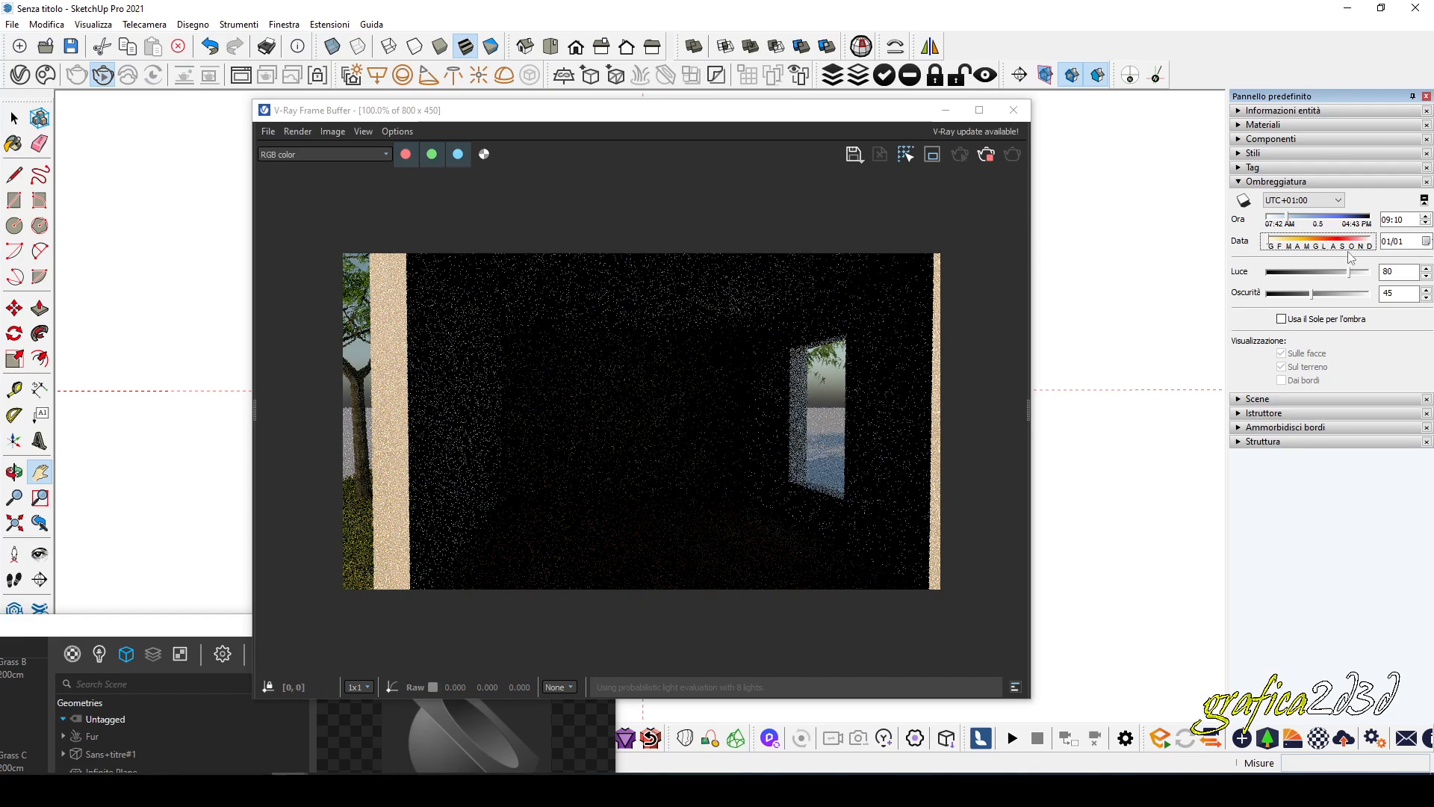
pyautogui.moveTo(1272, 244); pyautogui.dragTo(1351, 223)
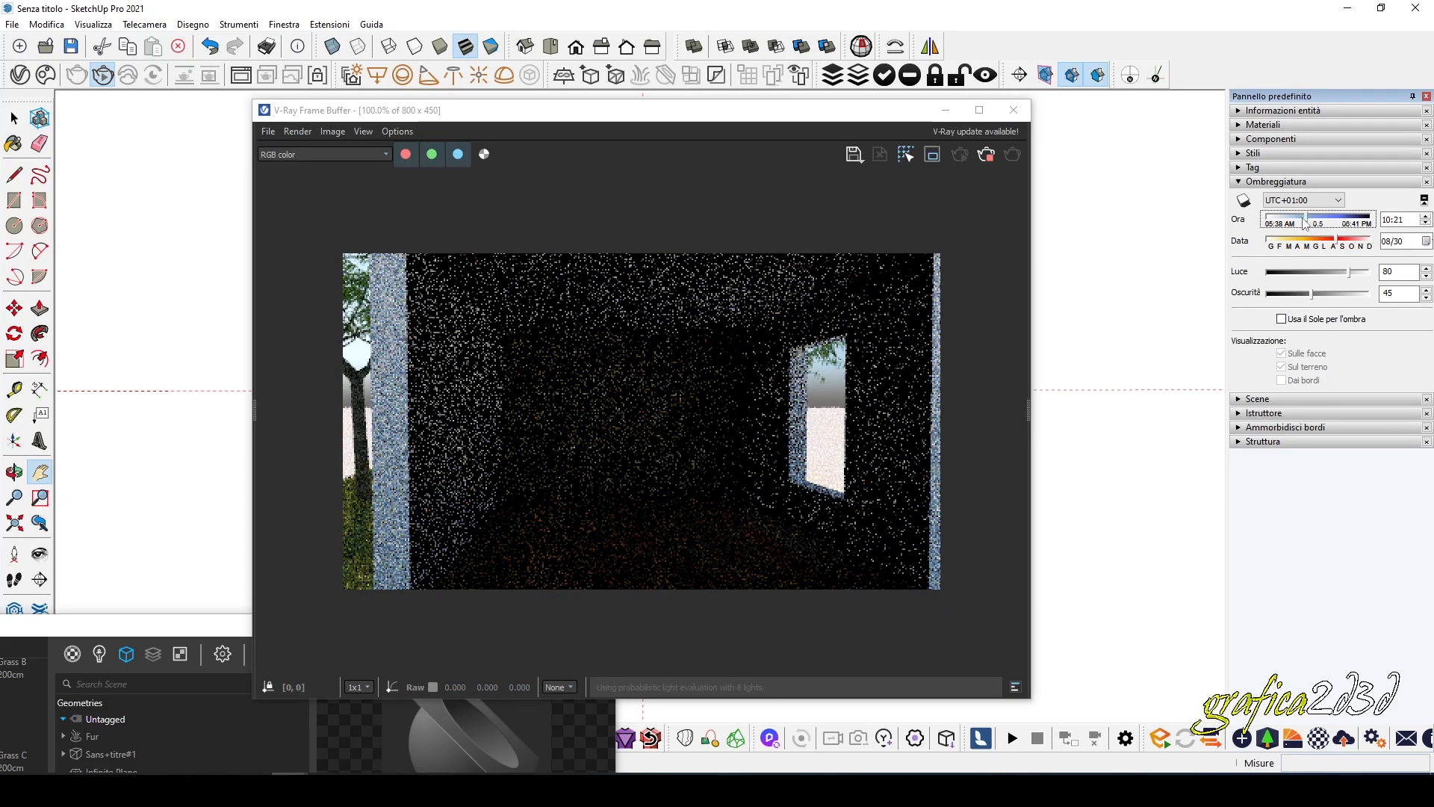
pyautogui.moveTo(1306, 223); pyautogui.dragTo(1291, 222)
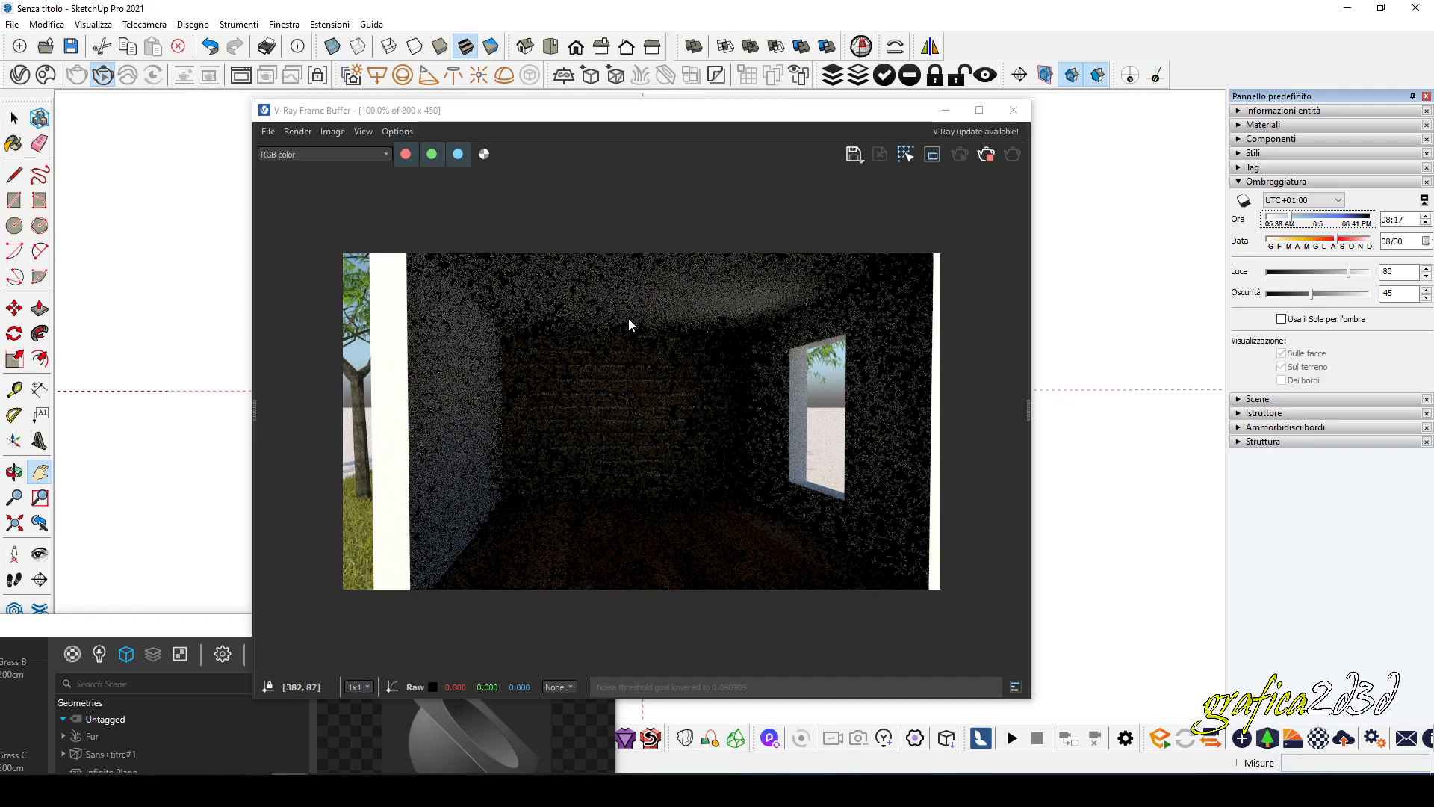
# Pull the camera back and orbit to an angled exterior view of the clipped building in the interactive render.
pyautogui.moveTo(749, 123)
pyautogui.mouseDown()
pyautogui.moveTo(814, 168)
pyautogui.moveTo(1150, 131)
pyautogui.mouseUp()
pyautogui.scroll(-6, 519, 351)
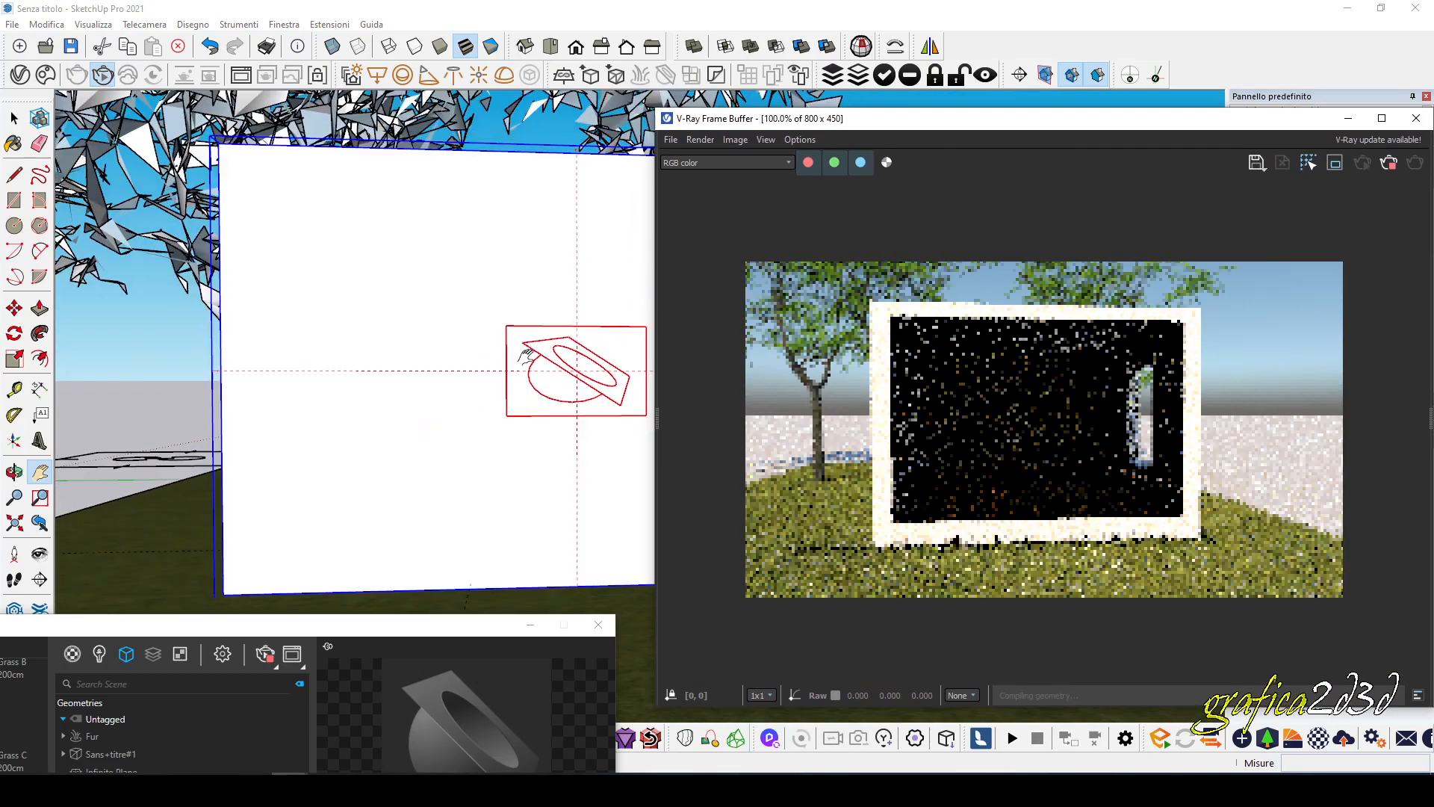
pyautogui.moveTo(523, 363)
pyautogui.mouseDown(button='middle')
pyautogui.moveTo(605, 410)
pyautogui.moveTo(637, 410)
pyautogui.mouseUp(button='middle')
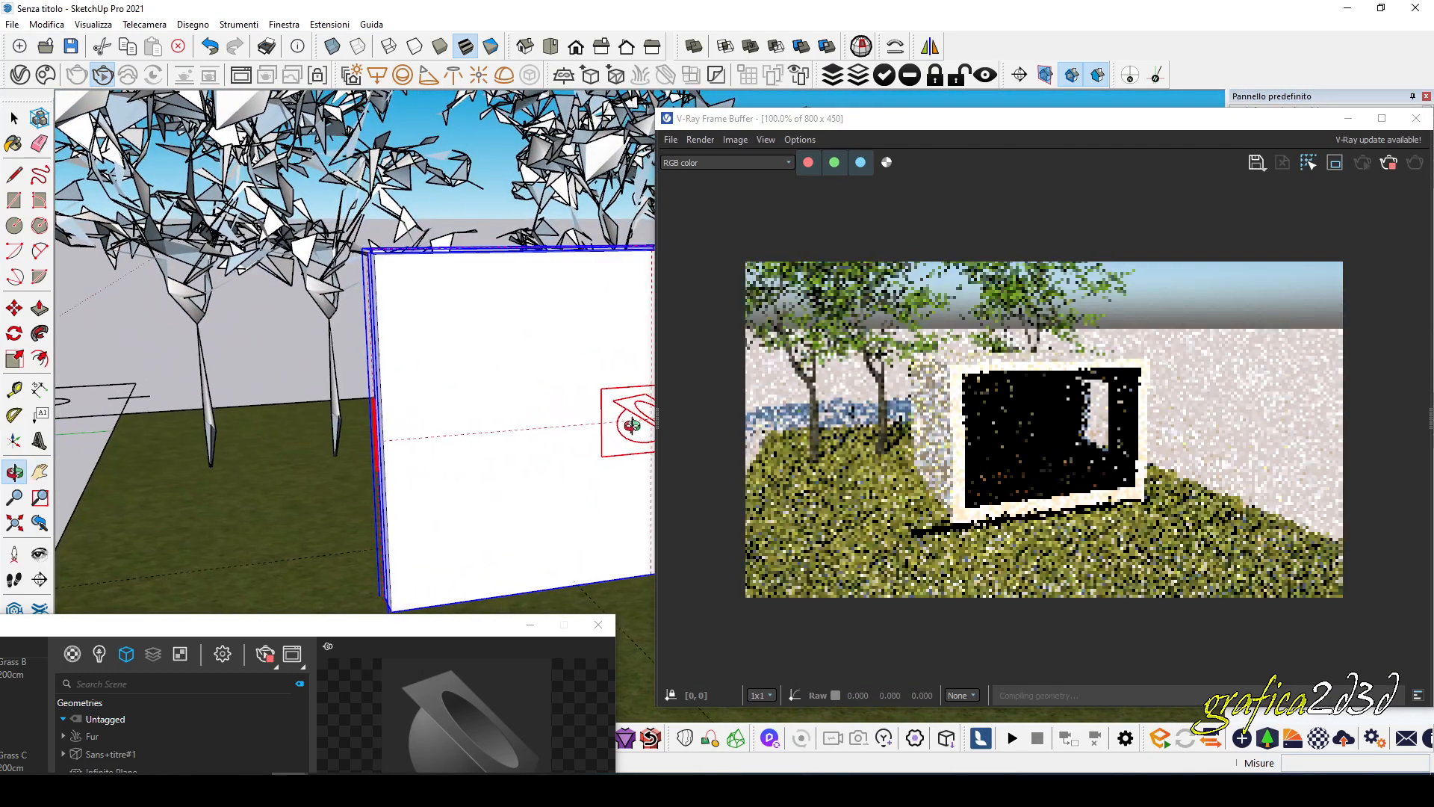